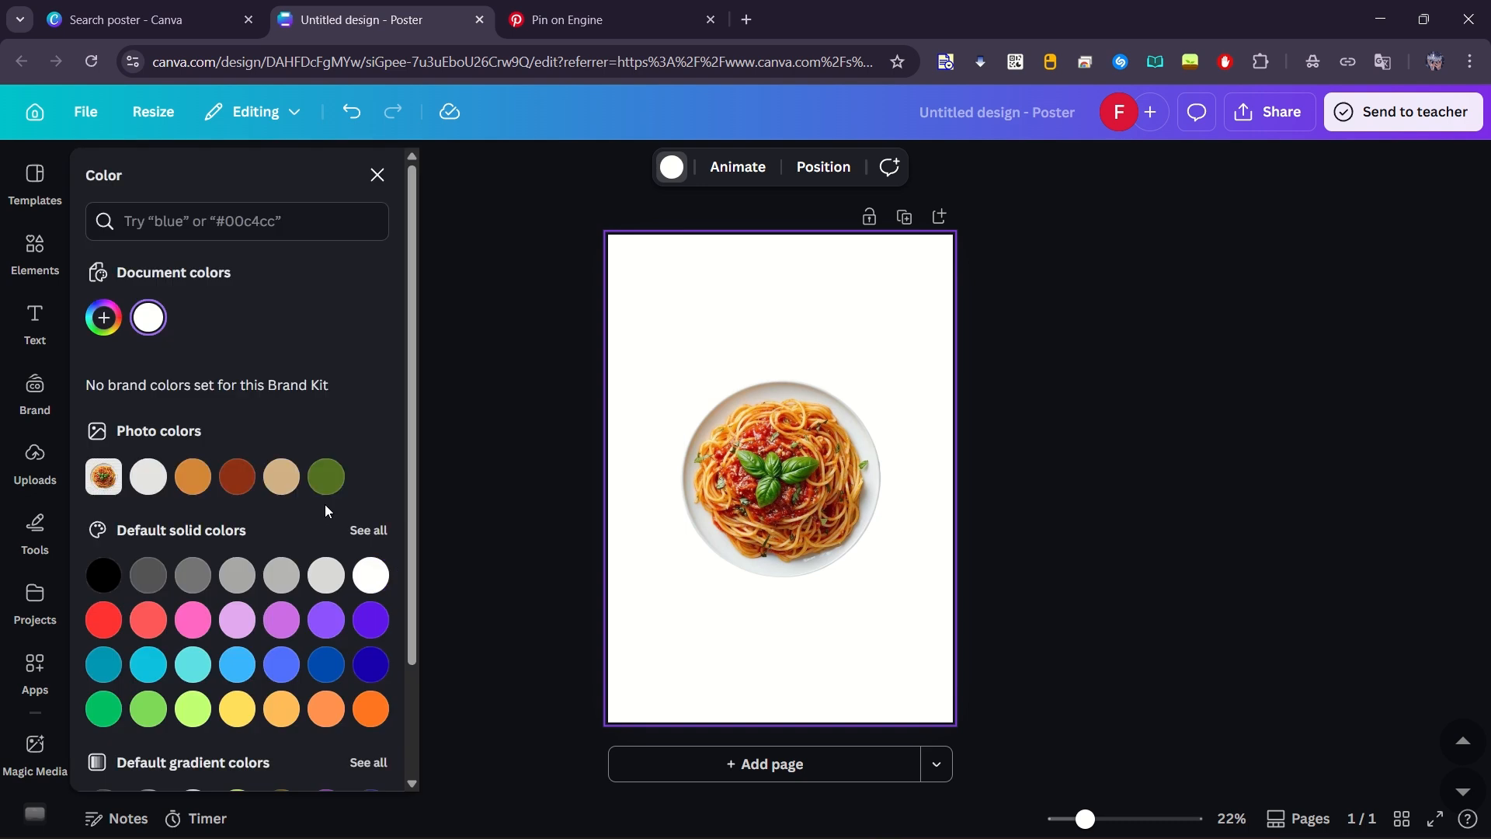
Step: Try the red-to-orange gradient and a solid red as the poster background
scroll(280, 536, down, 3)
click(147, 713)
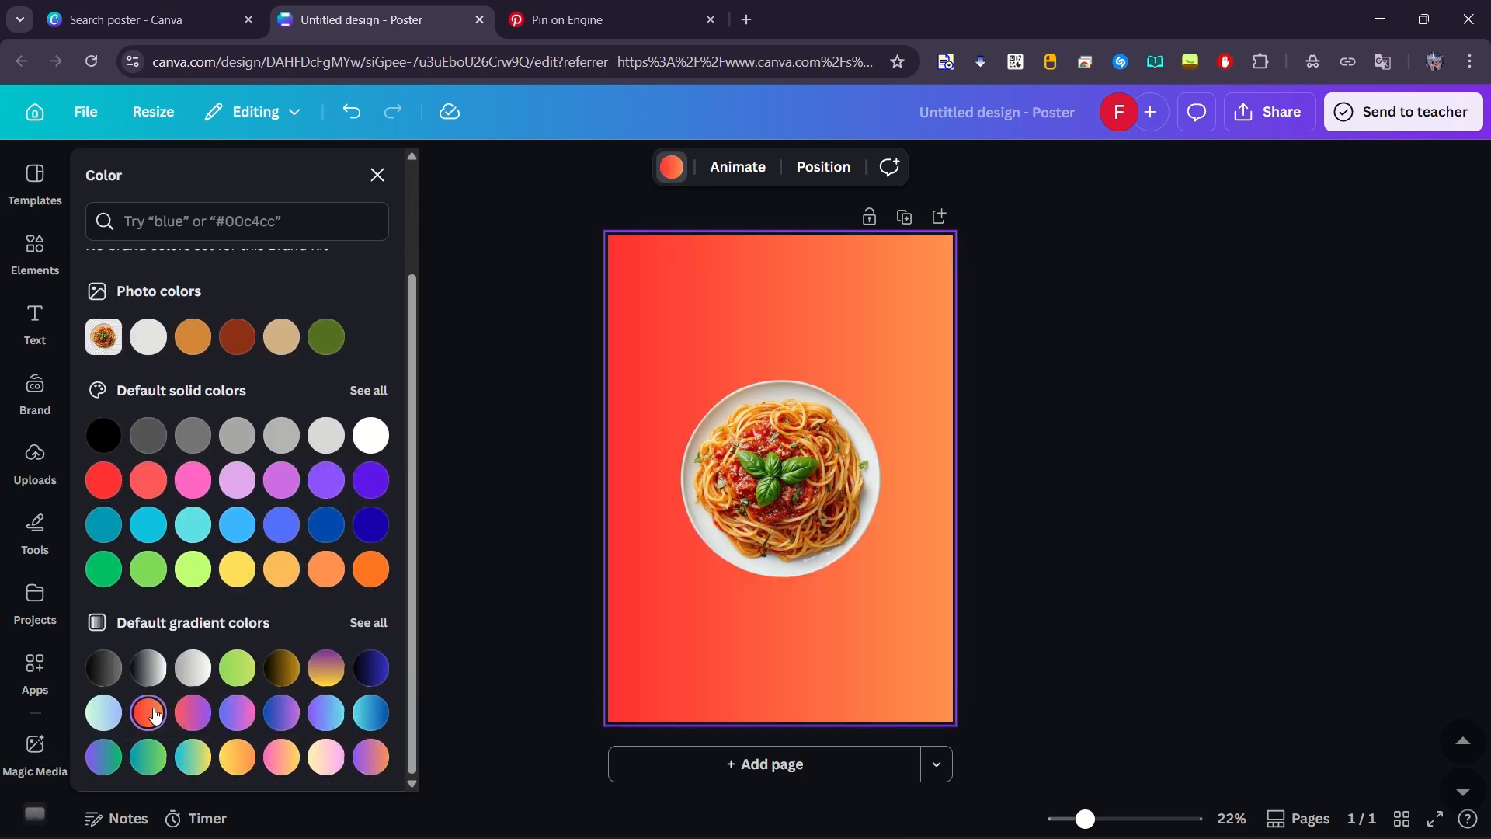
click(103, 479)
Step: Fill the poster background with a custom dark red of about #550D0D, starting from the brown photo color
click(238, 337)
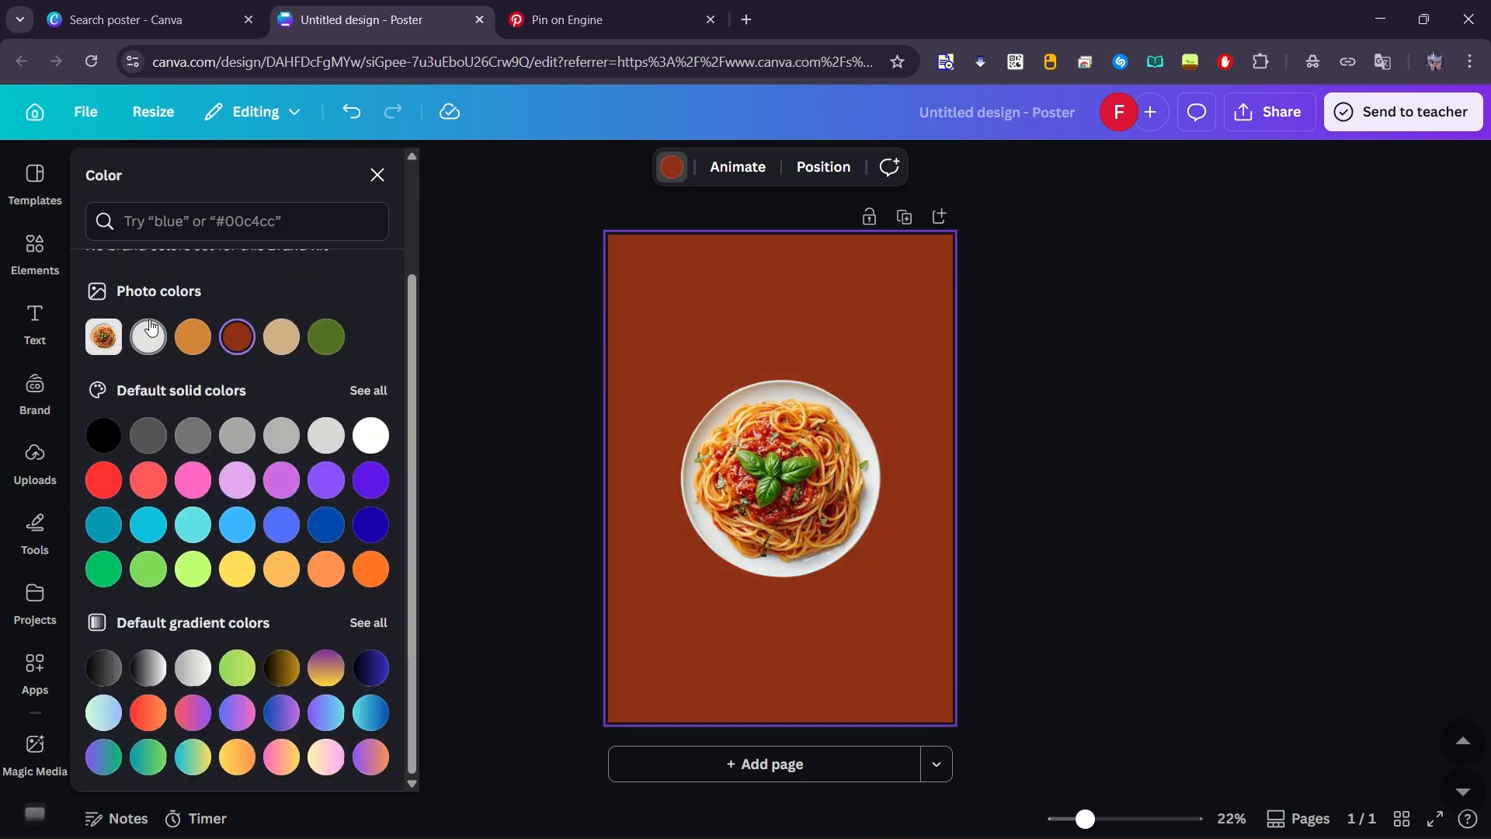
scroll(150, 330, up, 2)
click(109, 316)
drag(115, 534, 103, 534)
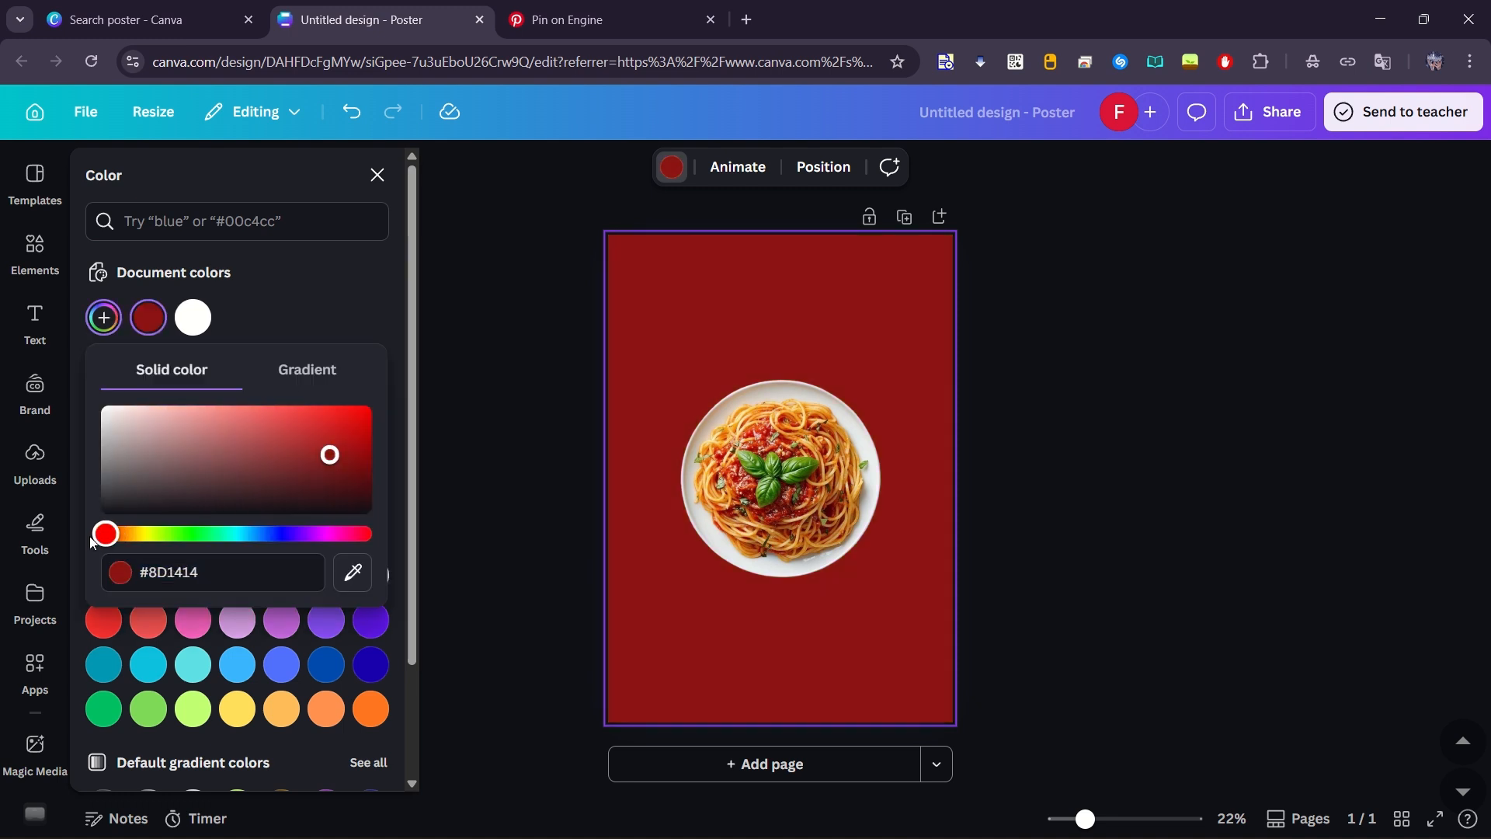
mouse_move(330, 454)
mouse_down()
mouse_move(306, 442)
mouse_move(329, 476)
mouse_up()
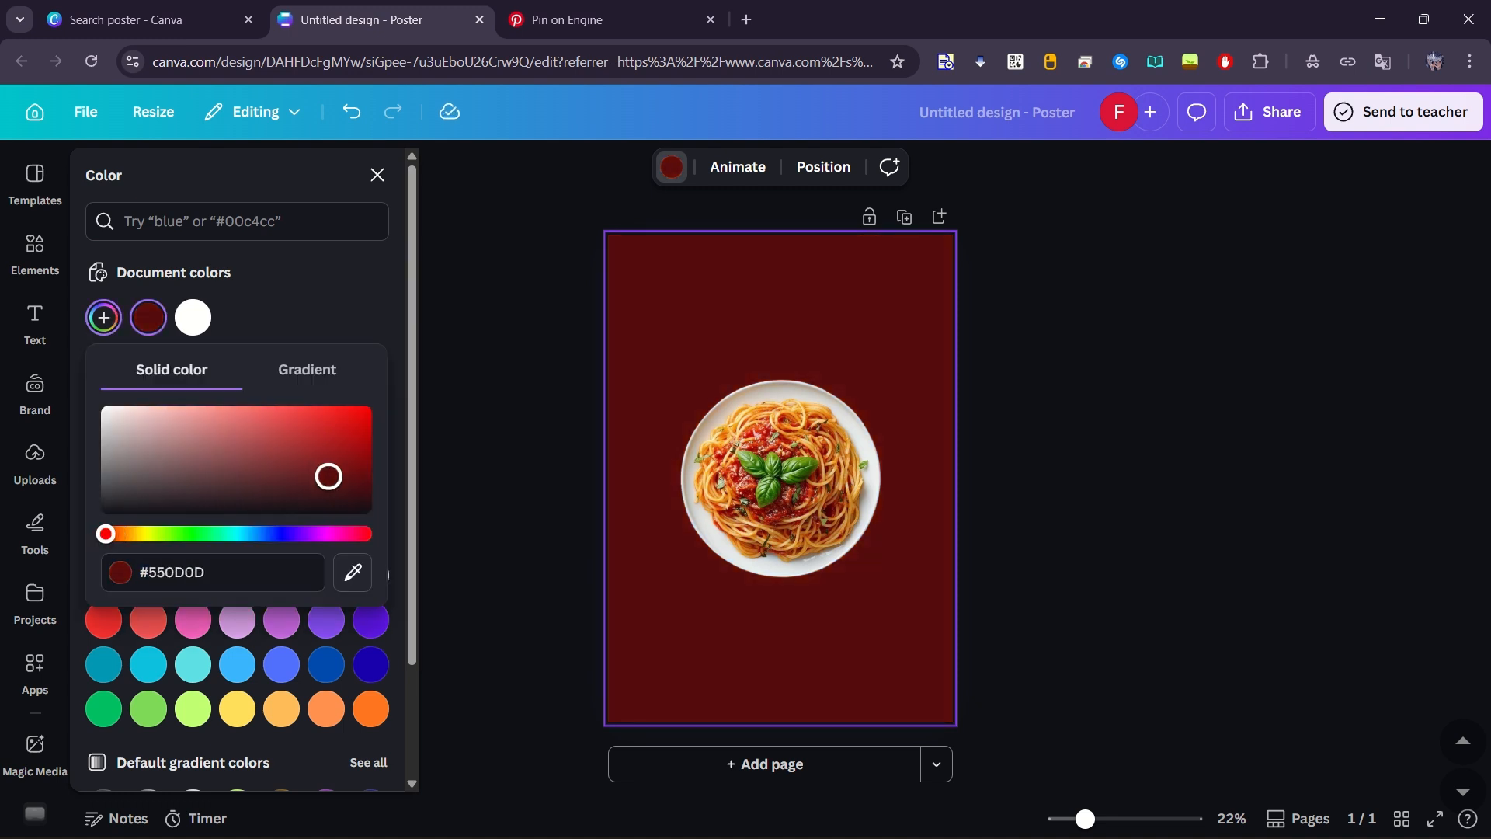
click(467, 453)
click(468, 453)
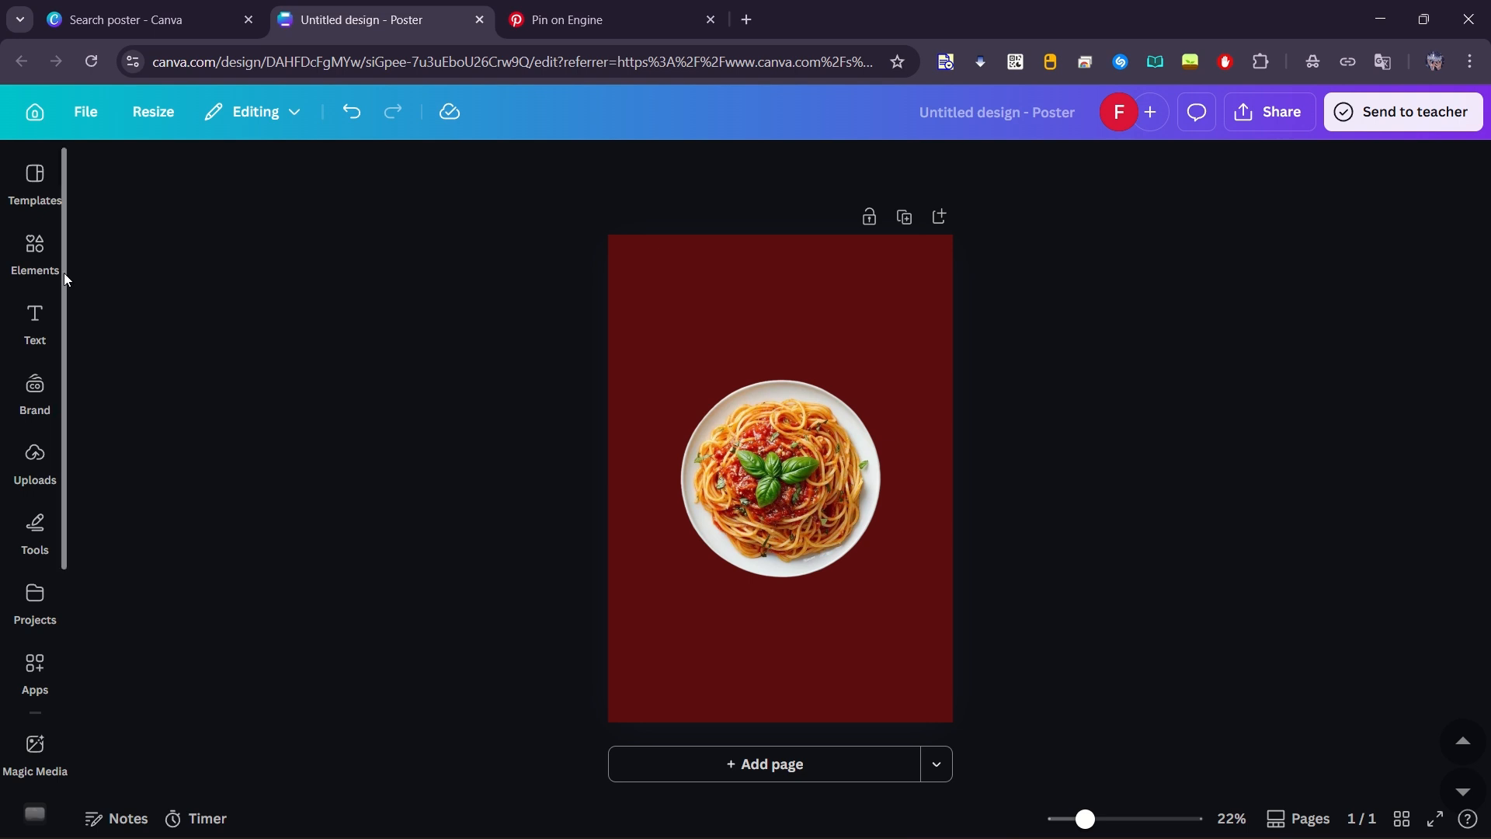
Step: Add a square shape and stretch it into a vertical band spanning the full height of the poster
click(34, 256)
click(147, 594)
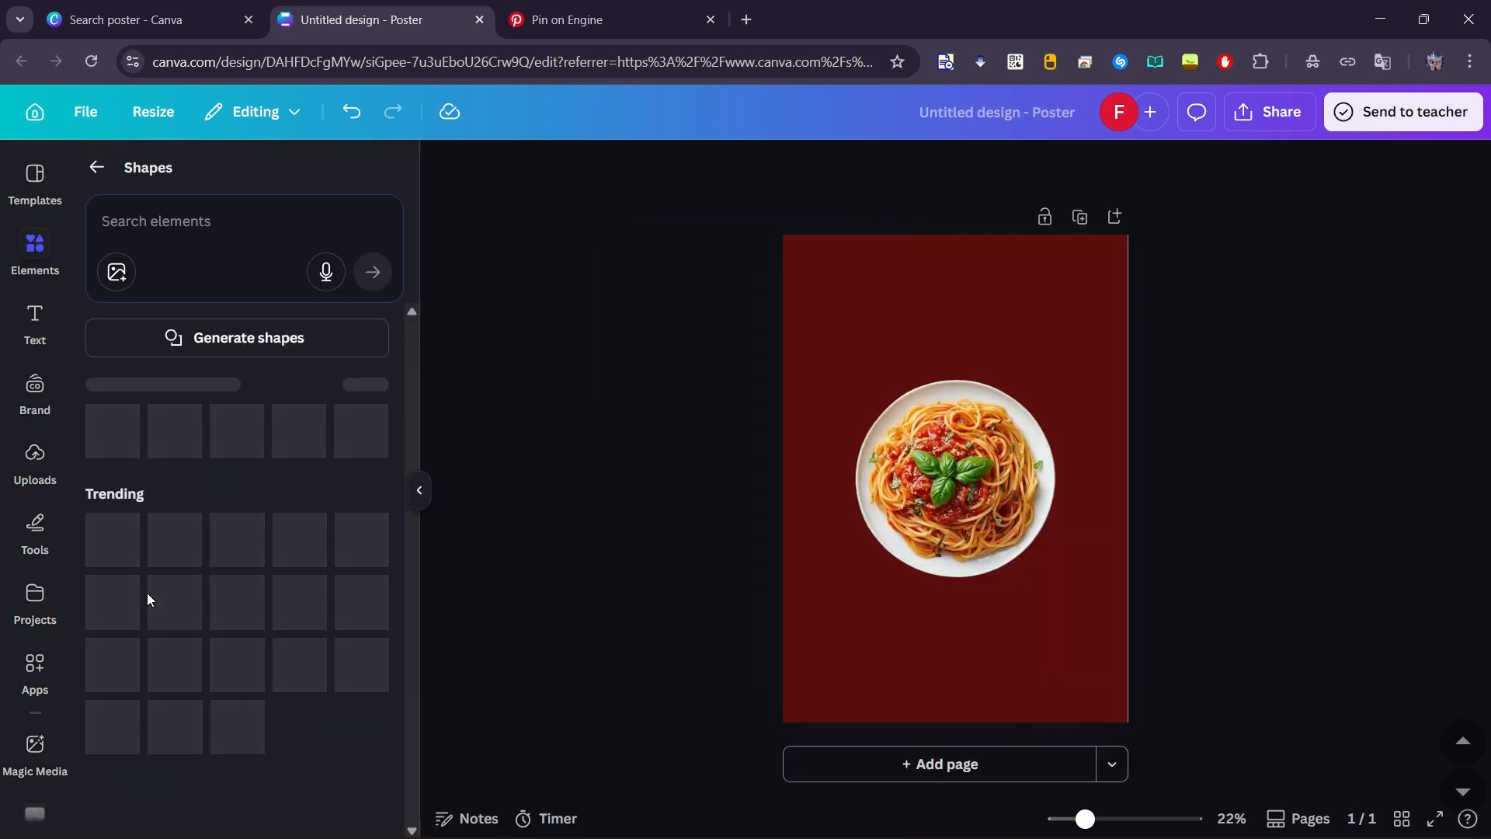
click(173, 457)
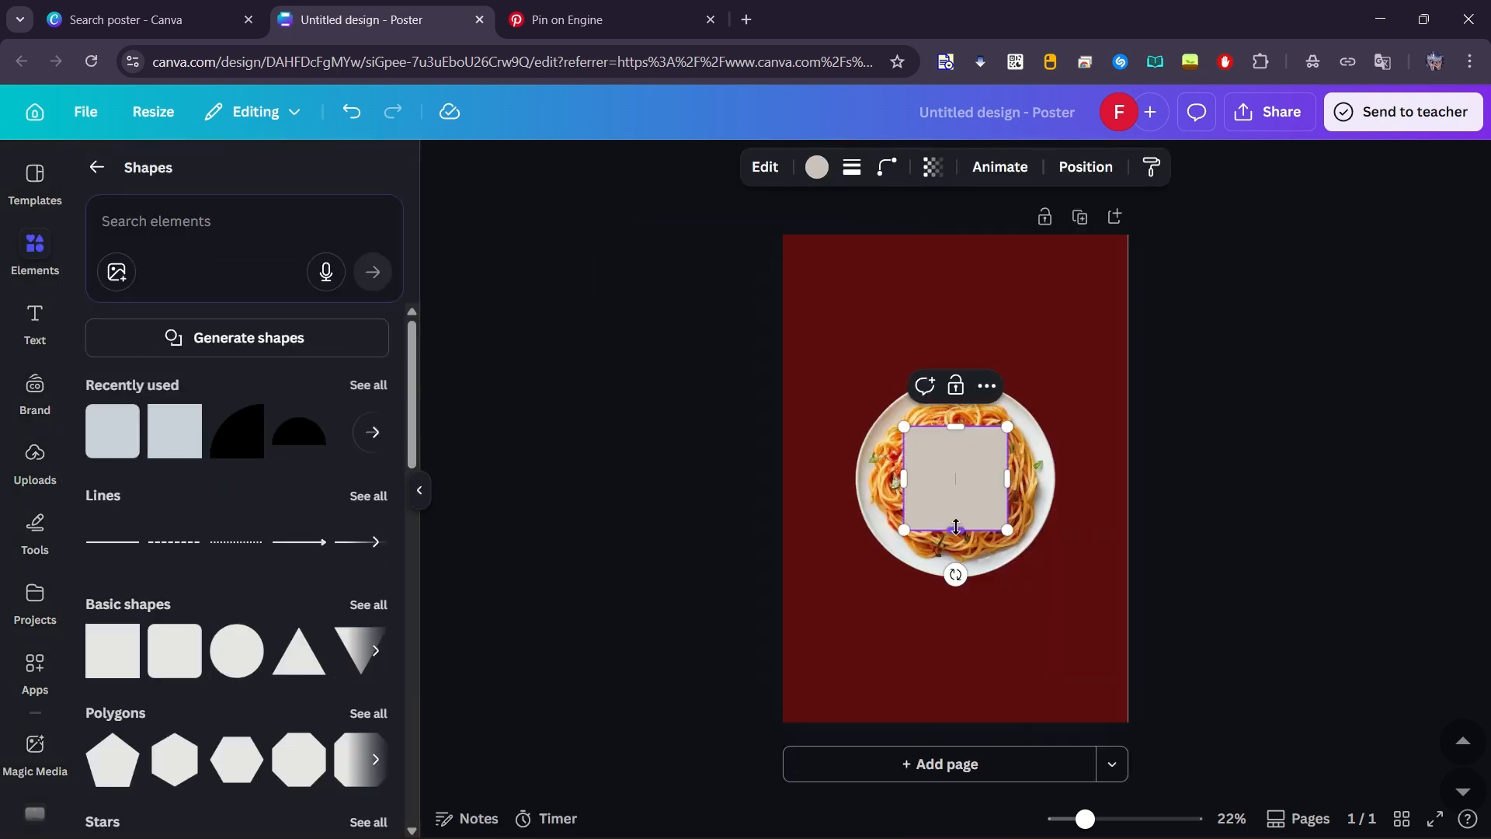
drag(956, 542, 963, 754)
drag(964, 580, 969, 405)
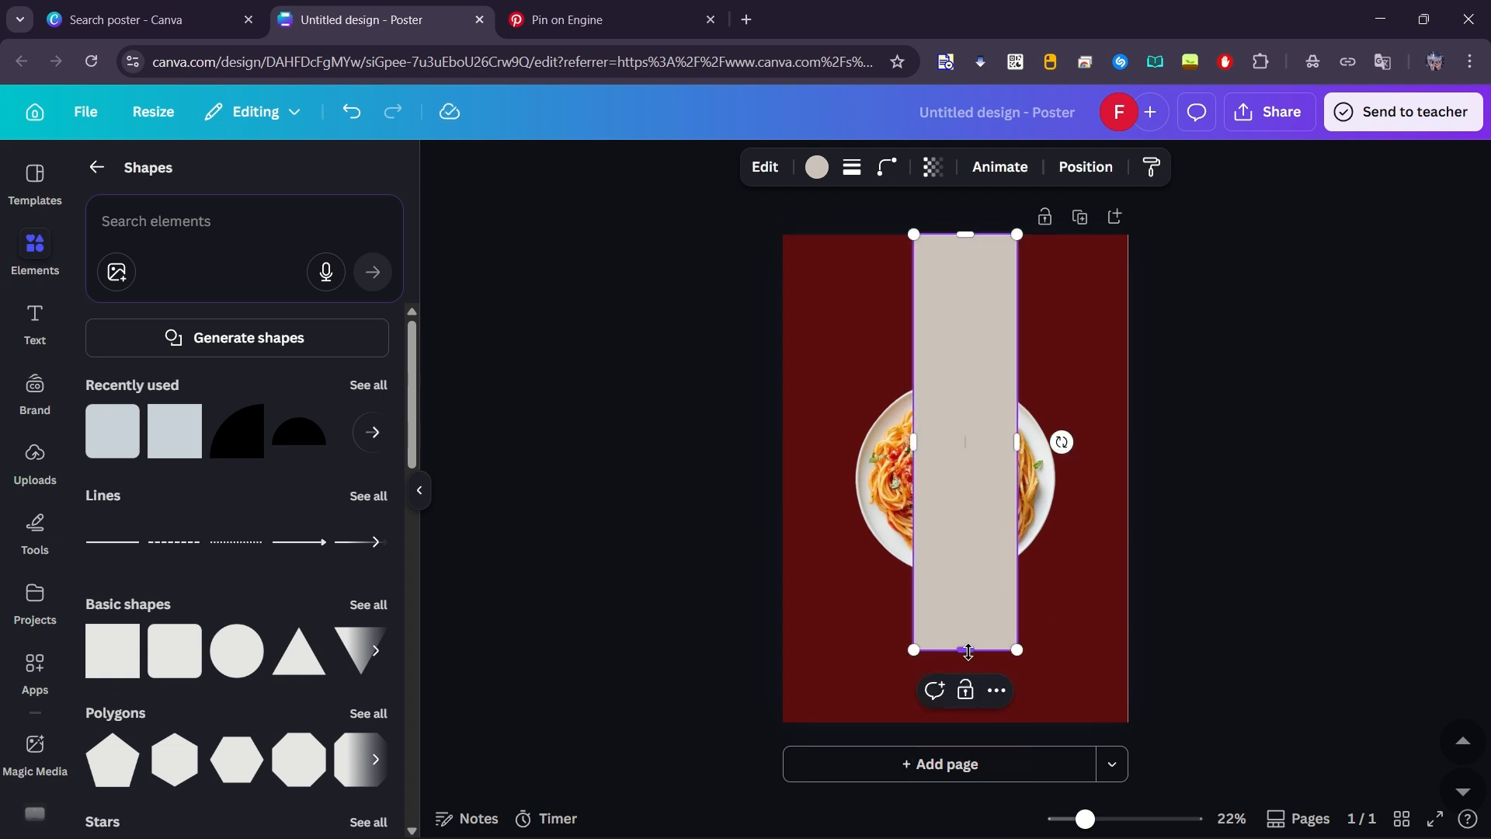
drag(969, 652, 968, 781)
Step: Rotate the band to a diagonal of about 35° and extend it past the poster's upper-right corner, centered over the plate
drag(1061, 513, 1068, 582)
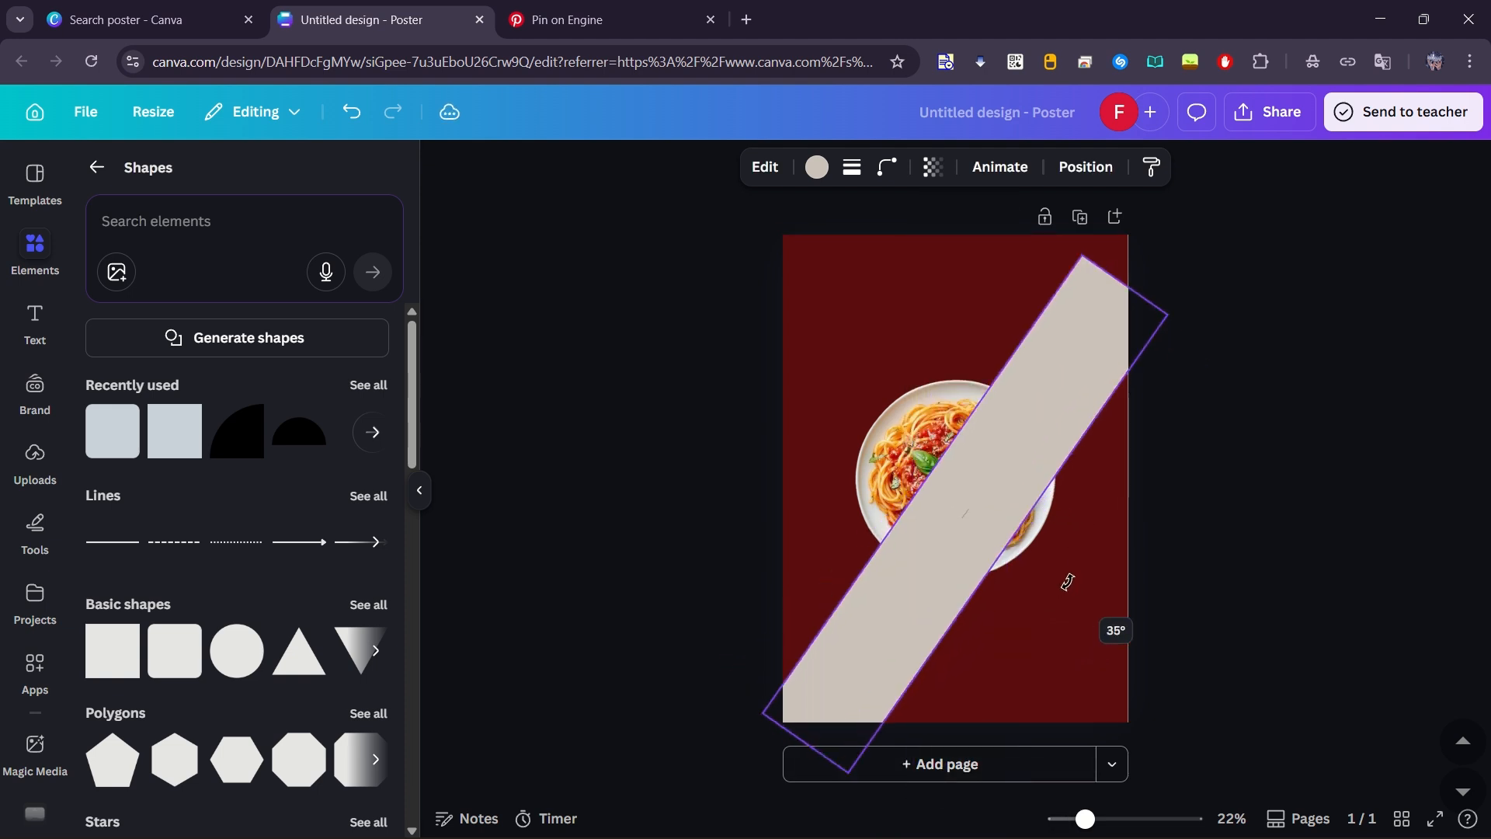
drag(1124, 285, 1171, 207)
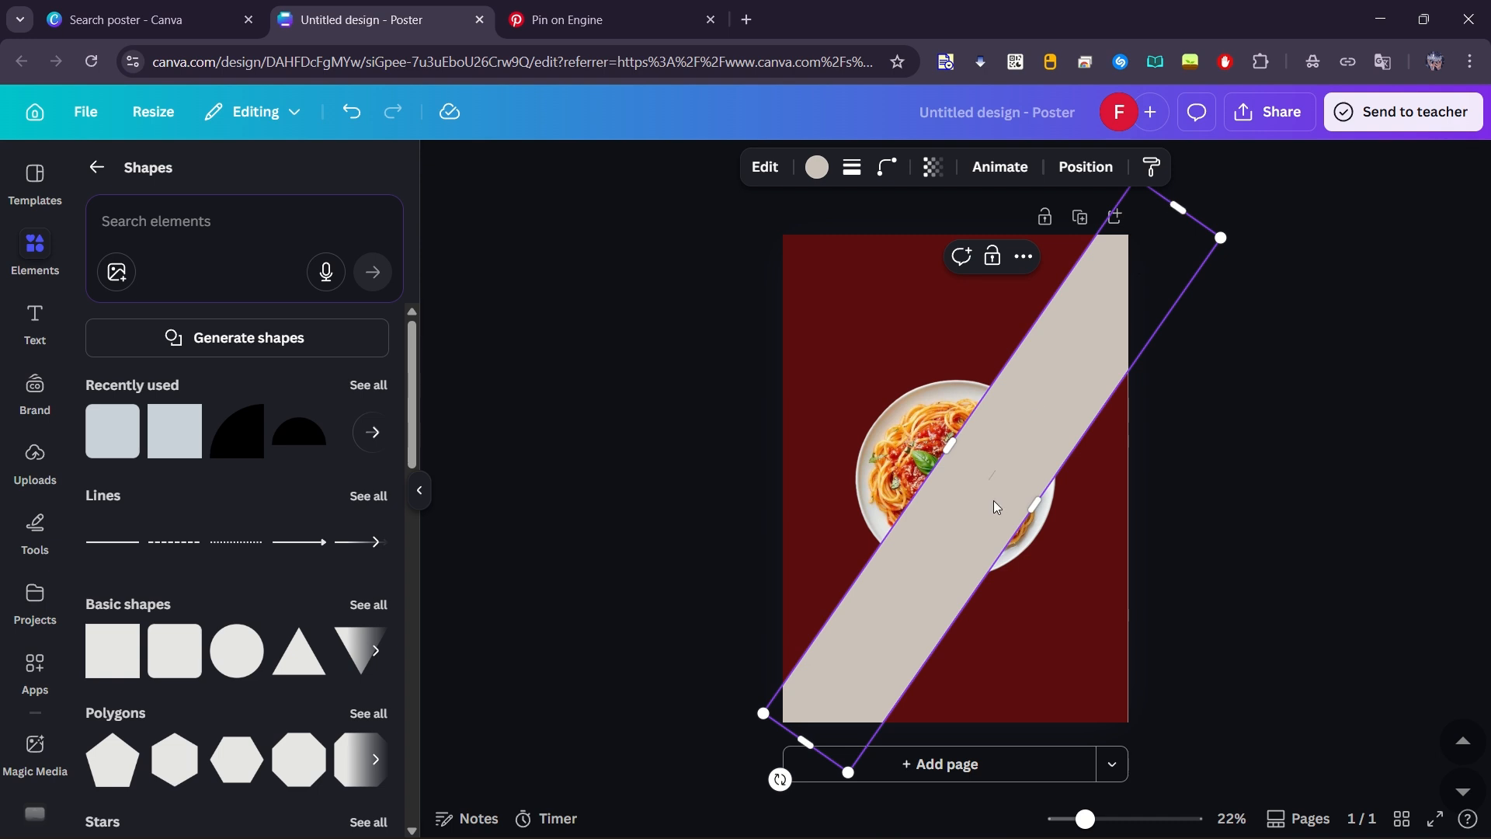
drag(780, 779, 764, 767)
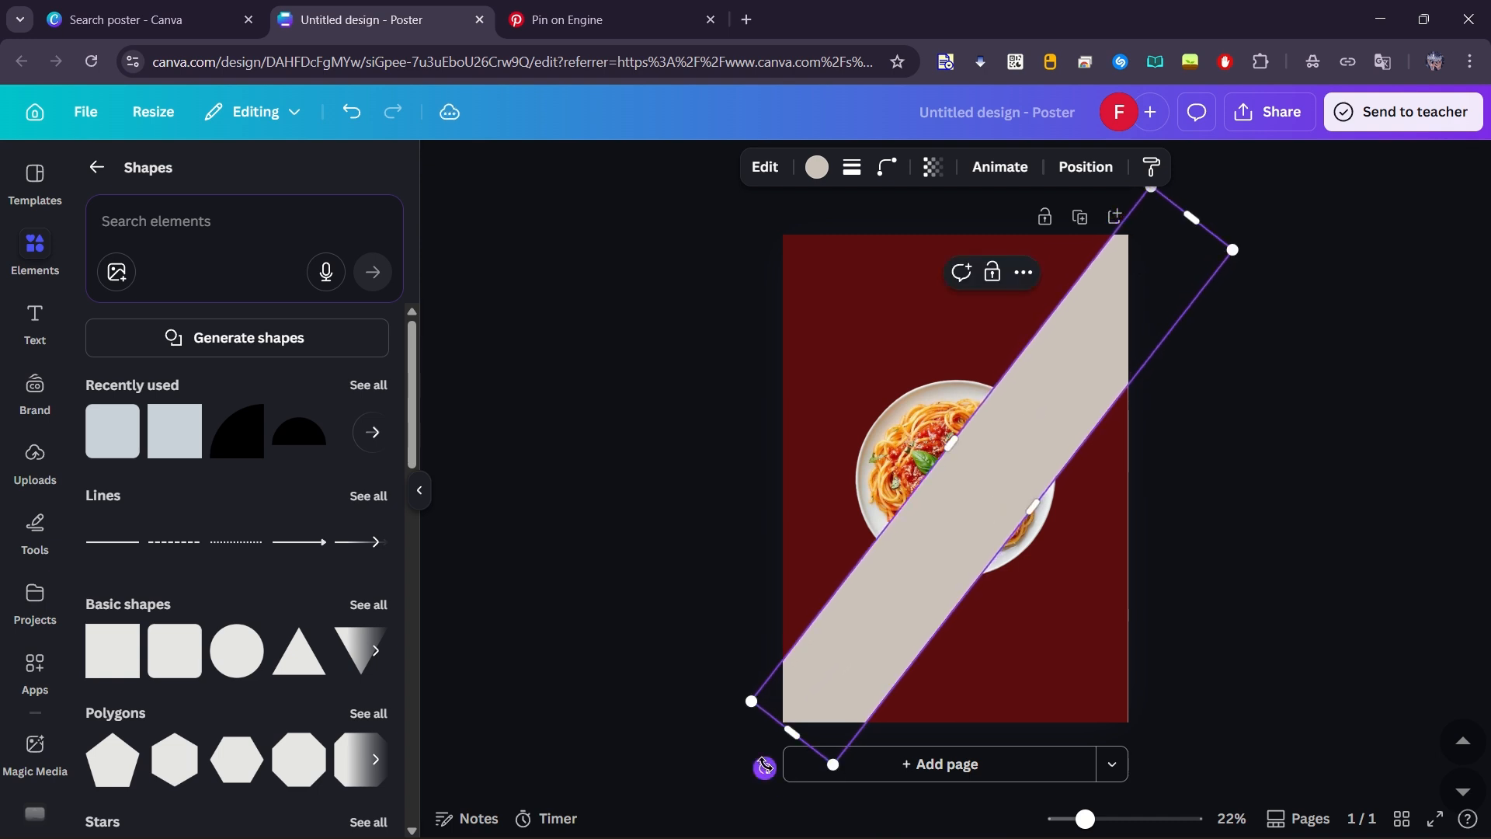
mouse_move(963, 480)
mouse_down()
mouse_move(936, 466)
mouse_move(947, 472)
mouse_up()
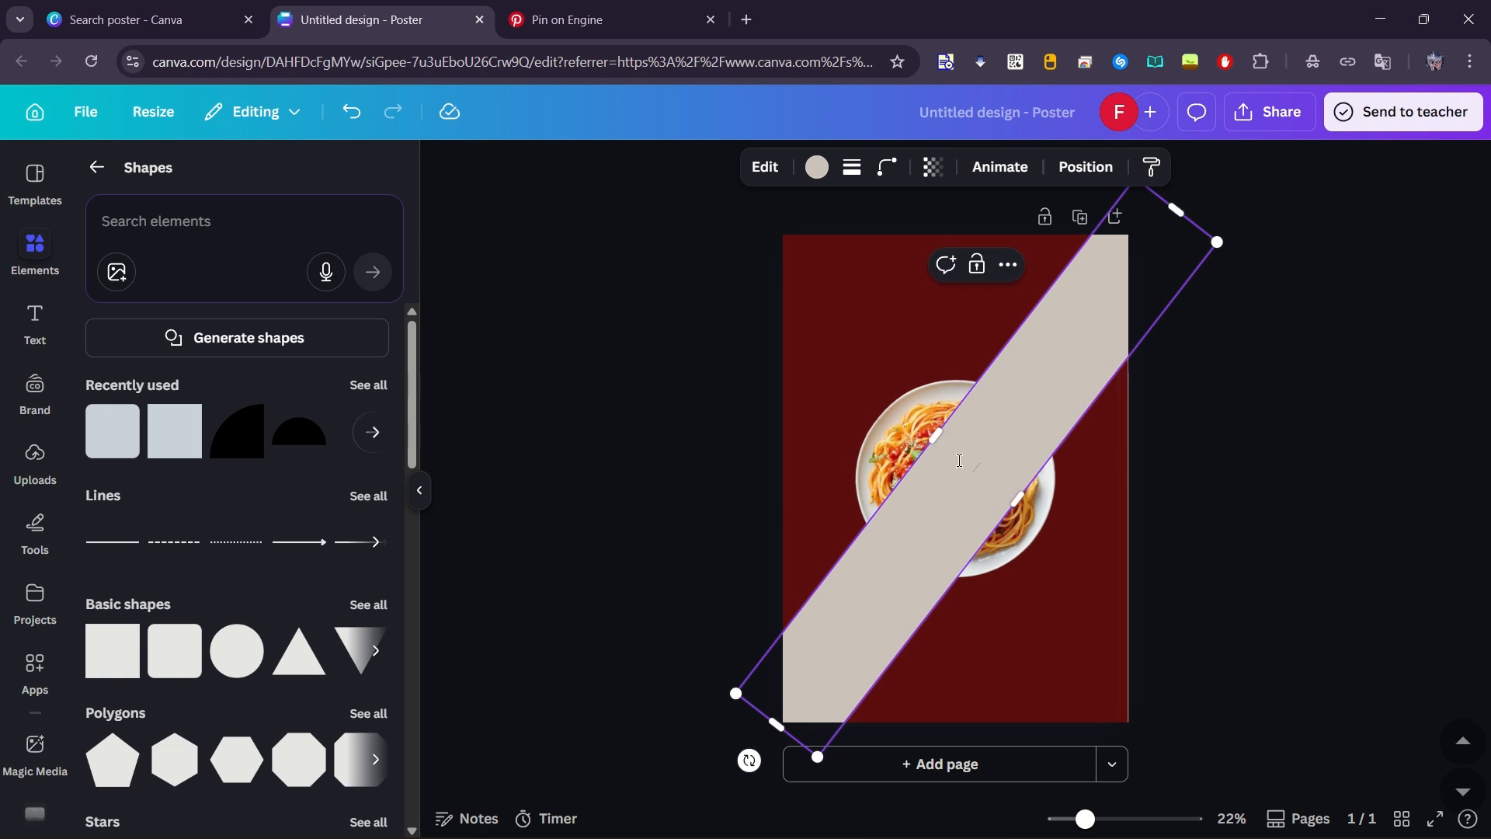
Step: Move the diagonal band behind the plate of spaghetti in the layer order
right_click(1046, 399)
mouse_move(1108, 557)
click(893, 654)
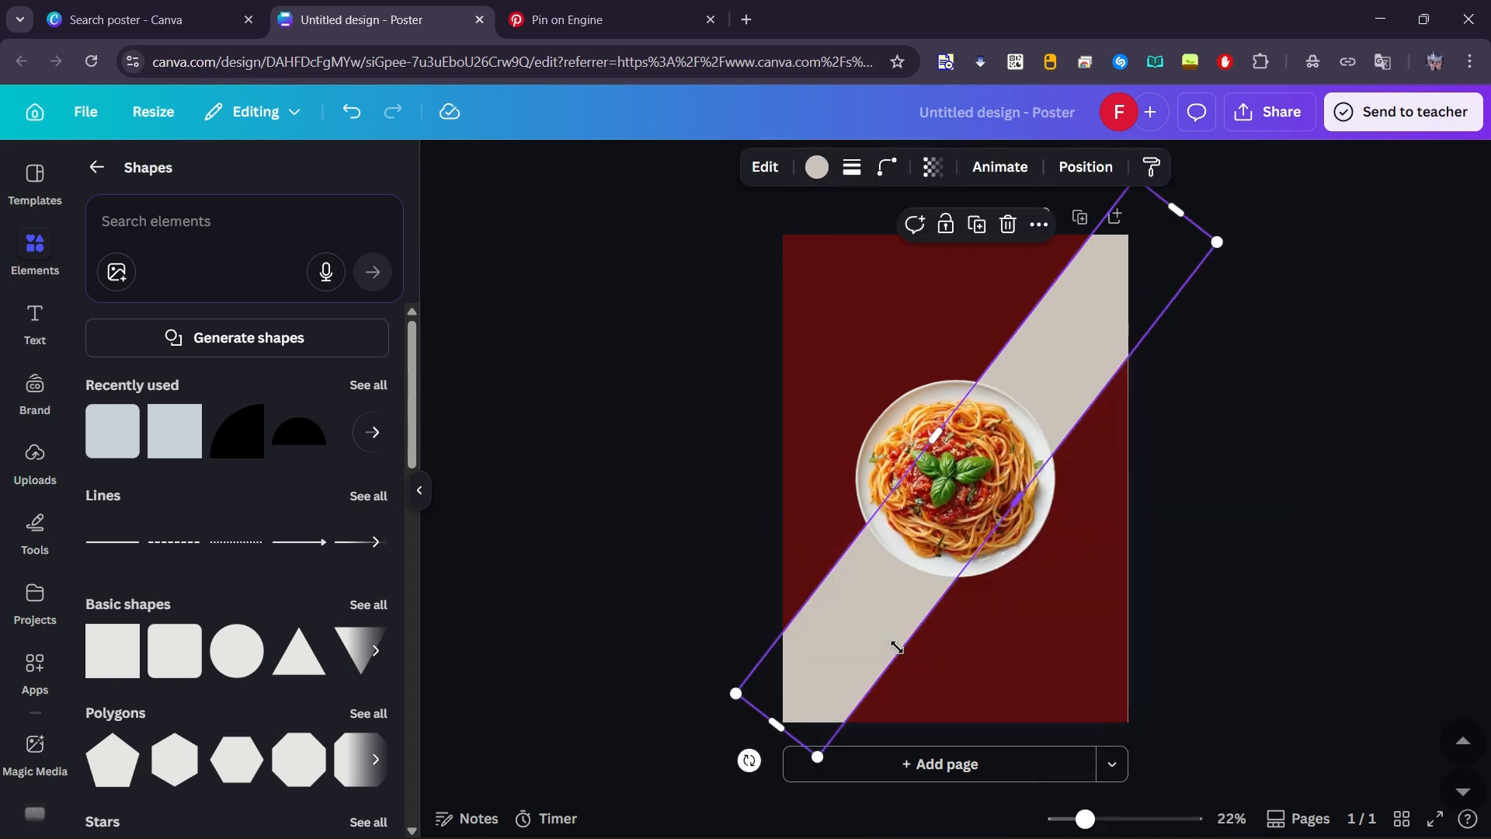
Step: Fill the diagonal band with white and slightly adjust its position and rotation behind the plate
click(817, 167)
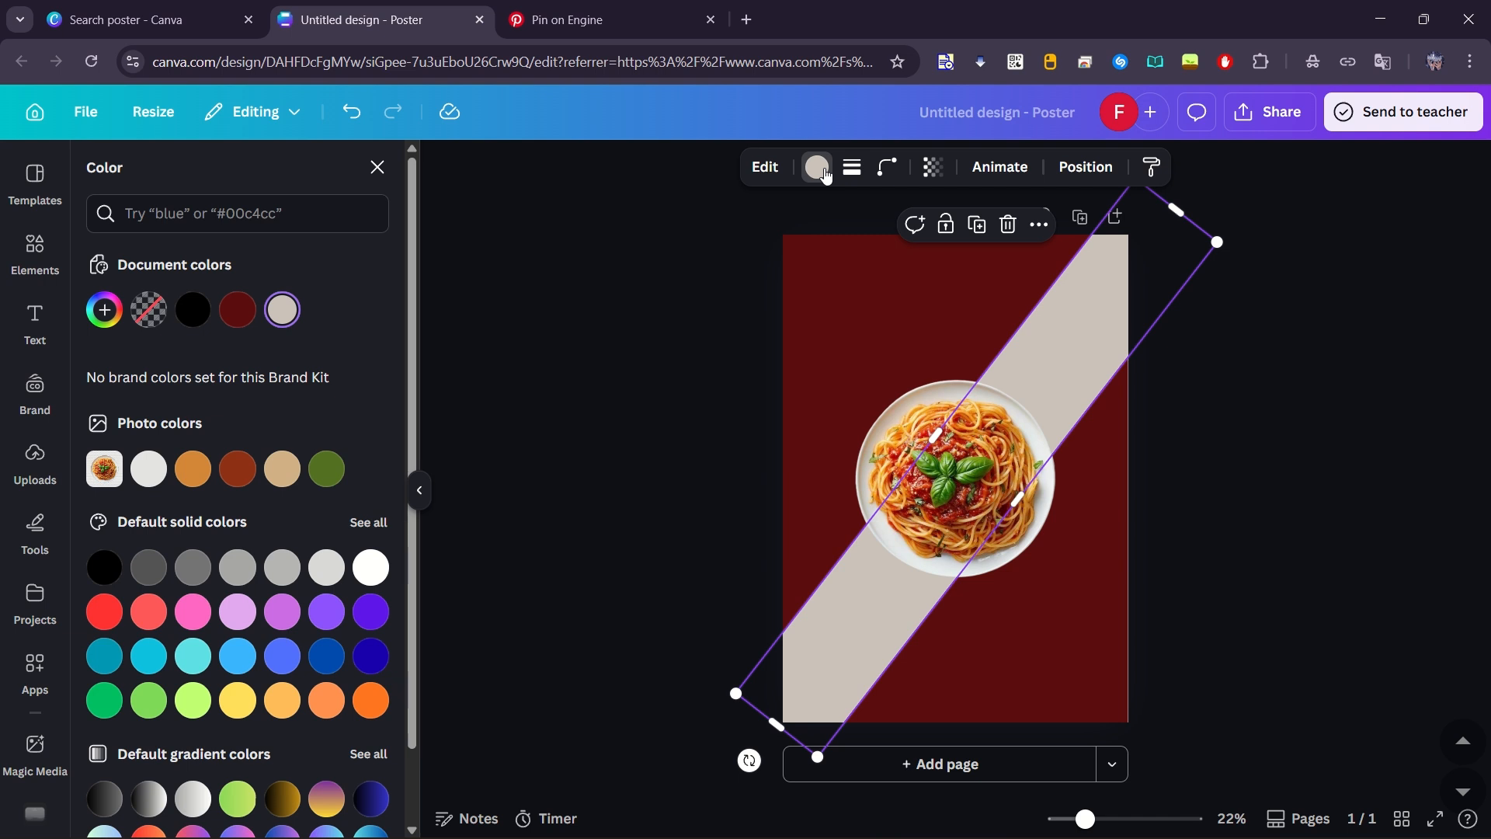
click(379, 582)
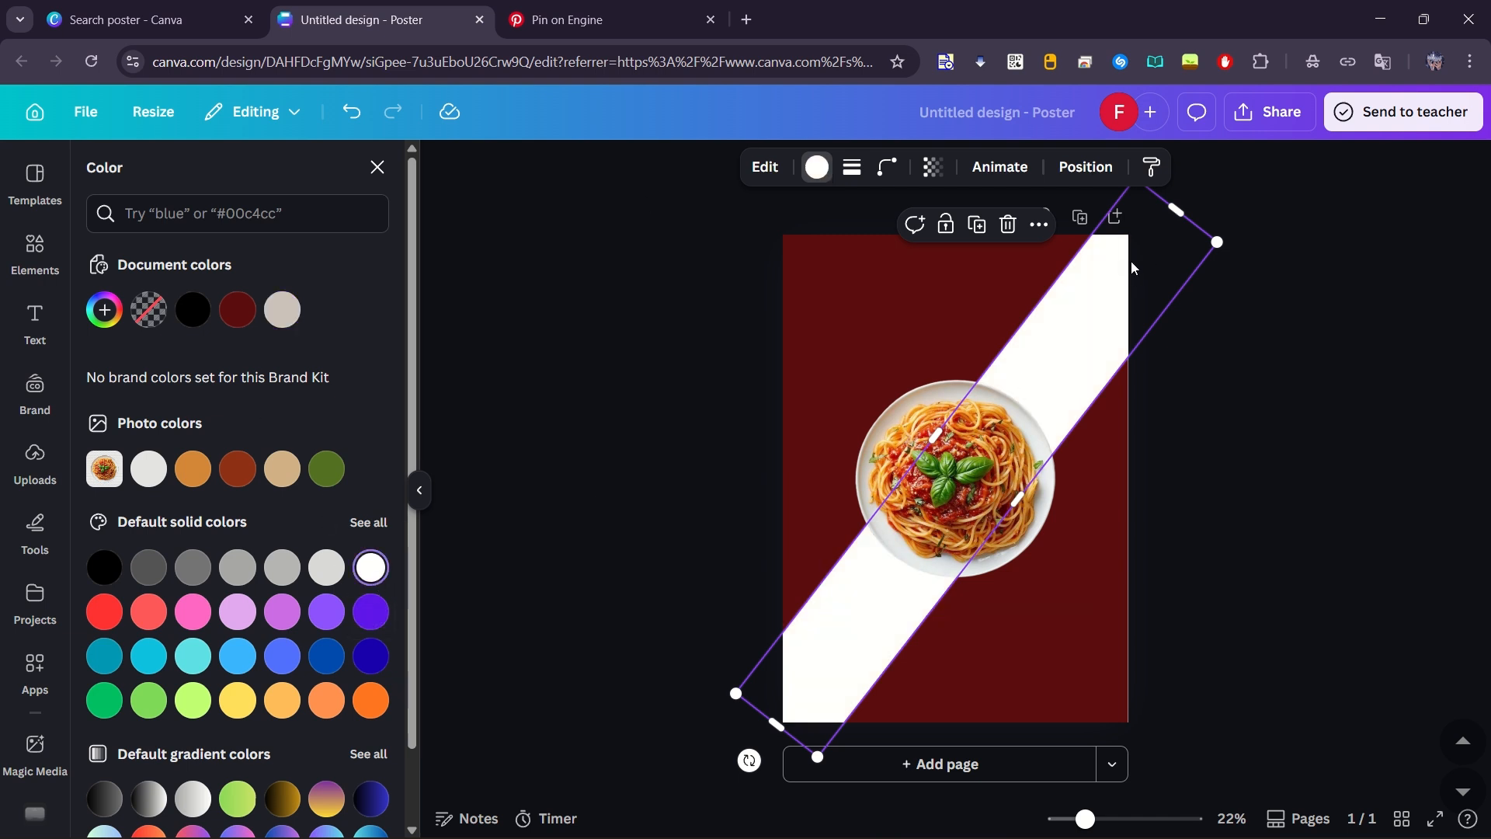
drag(897, 576, 892, 576)
drag(743, 761, 744, 782)
click(1154, 547)
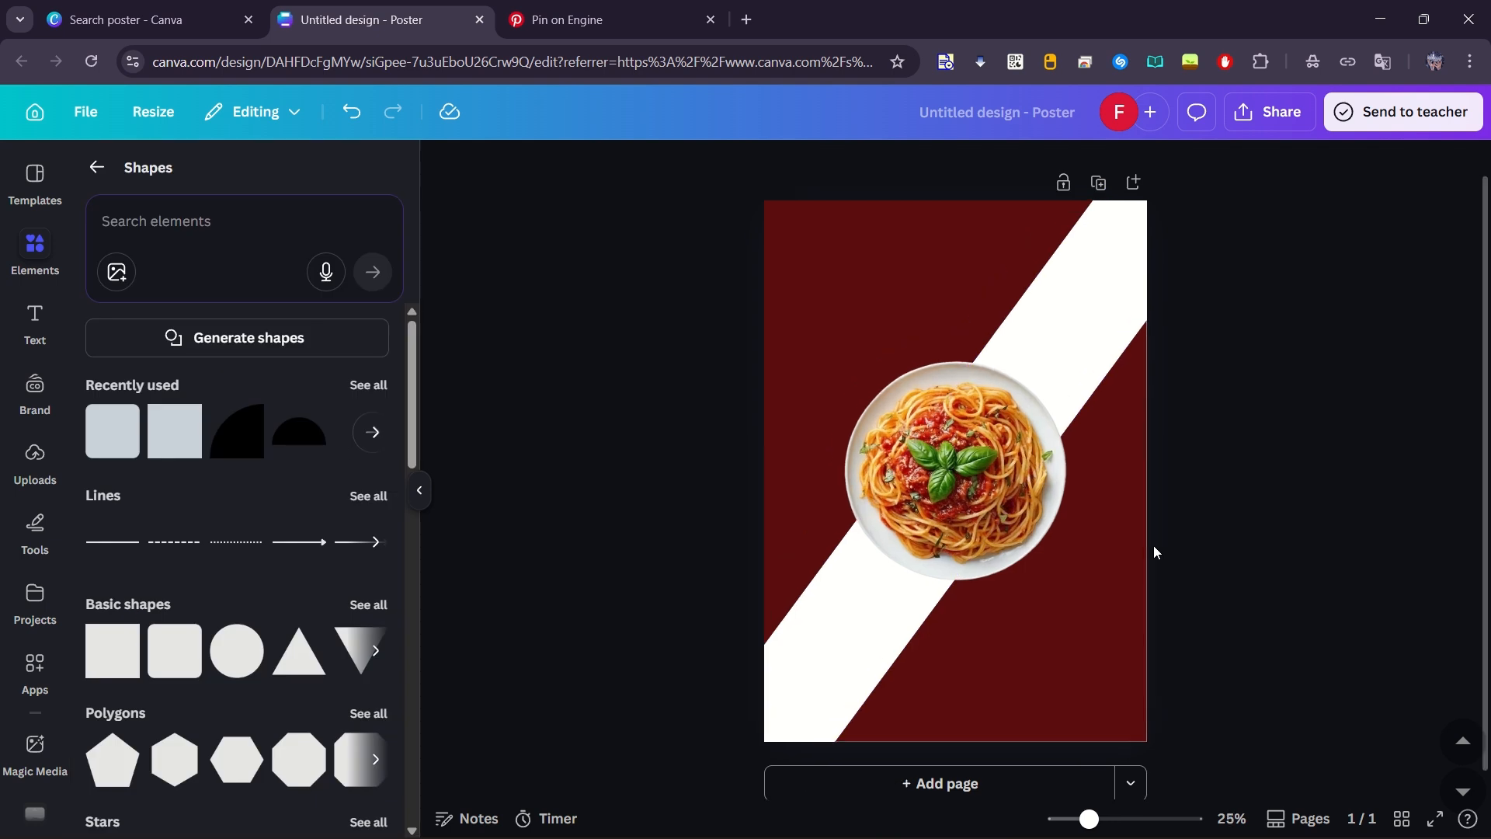
Step: Add a heading to the poster and set its text to "Ramen"
click(35, 320)
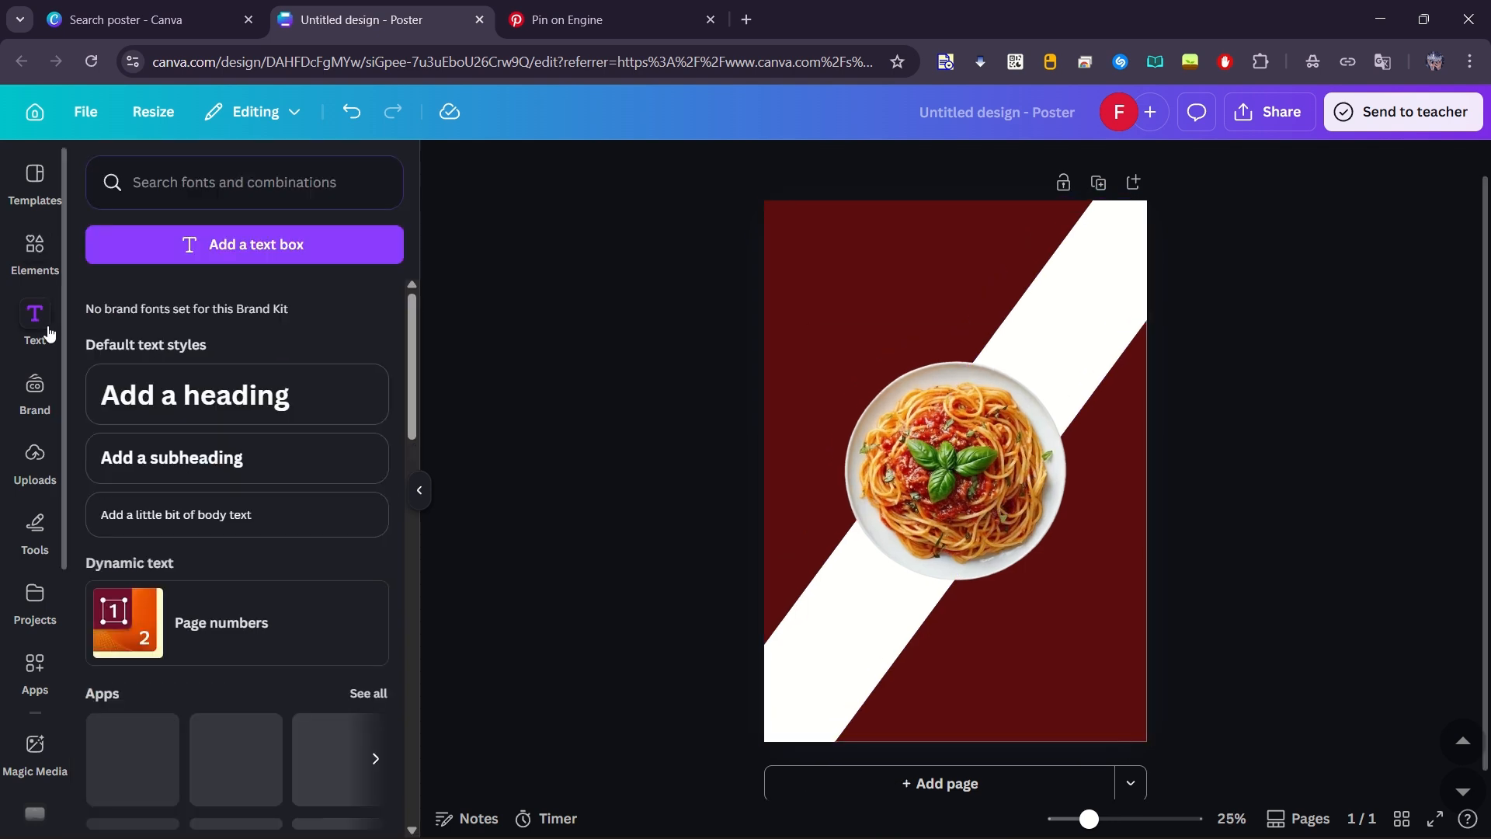
click(174, 394)
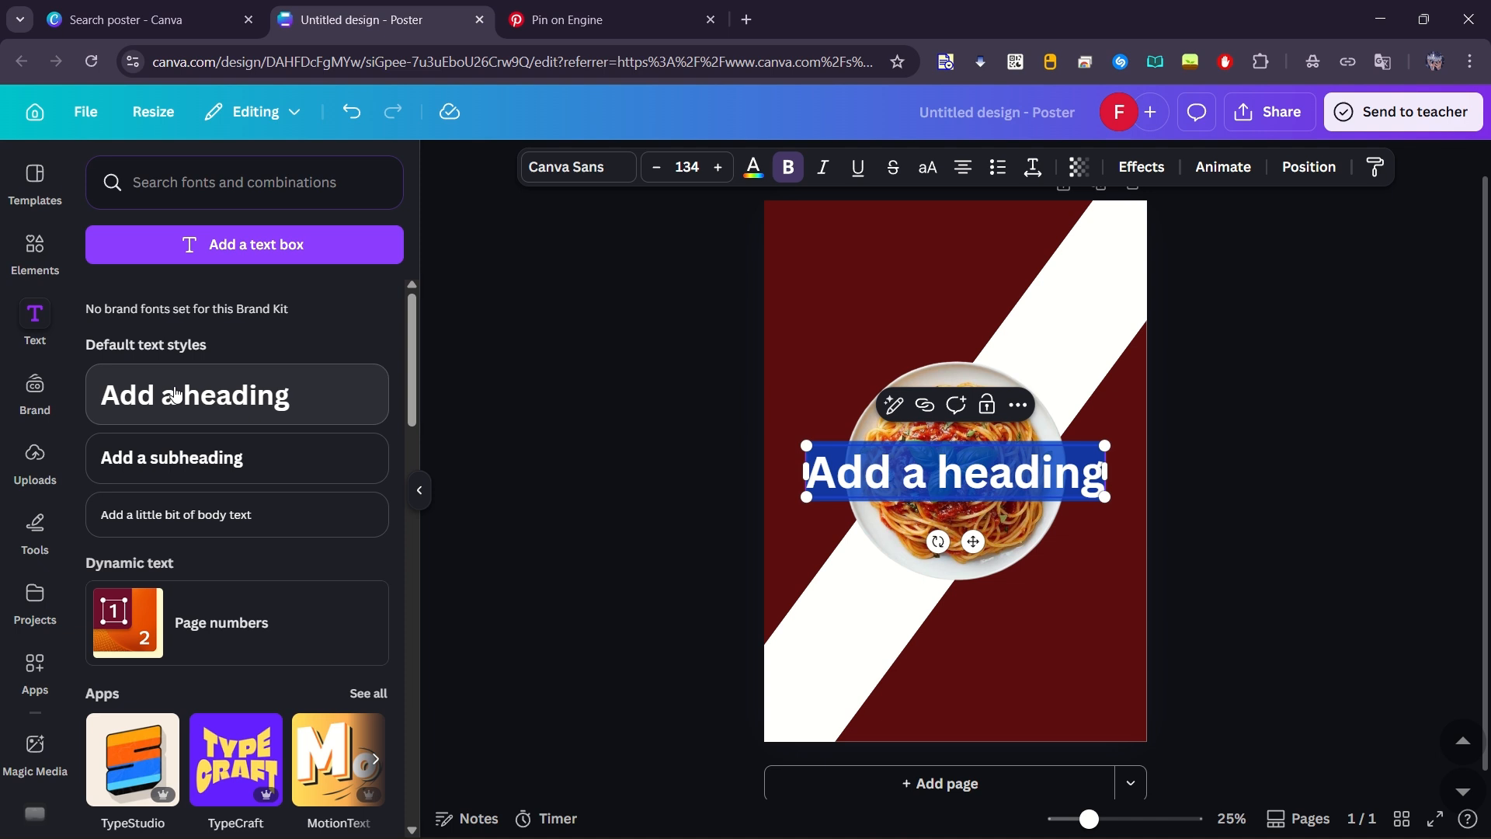
text(Spegatti)
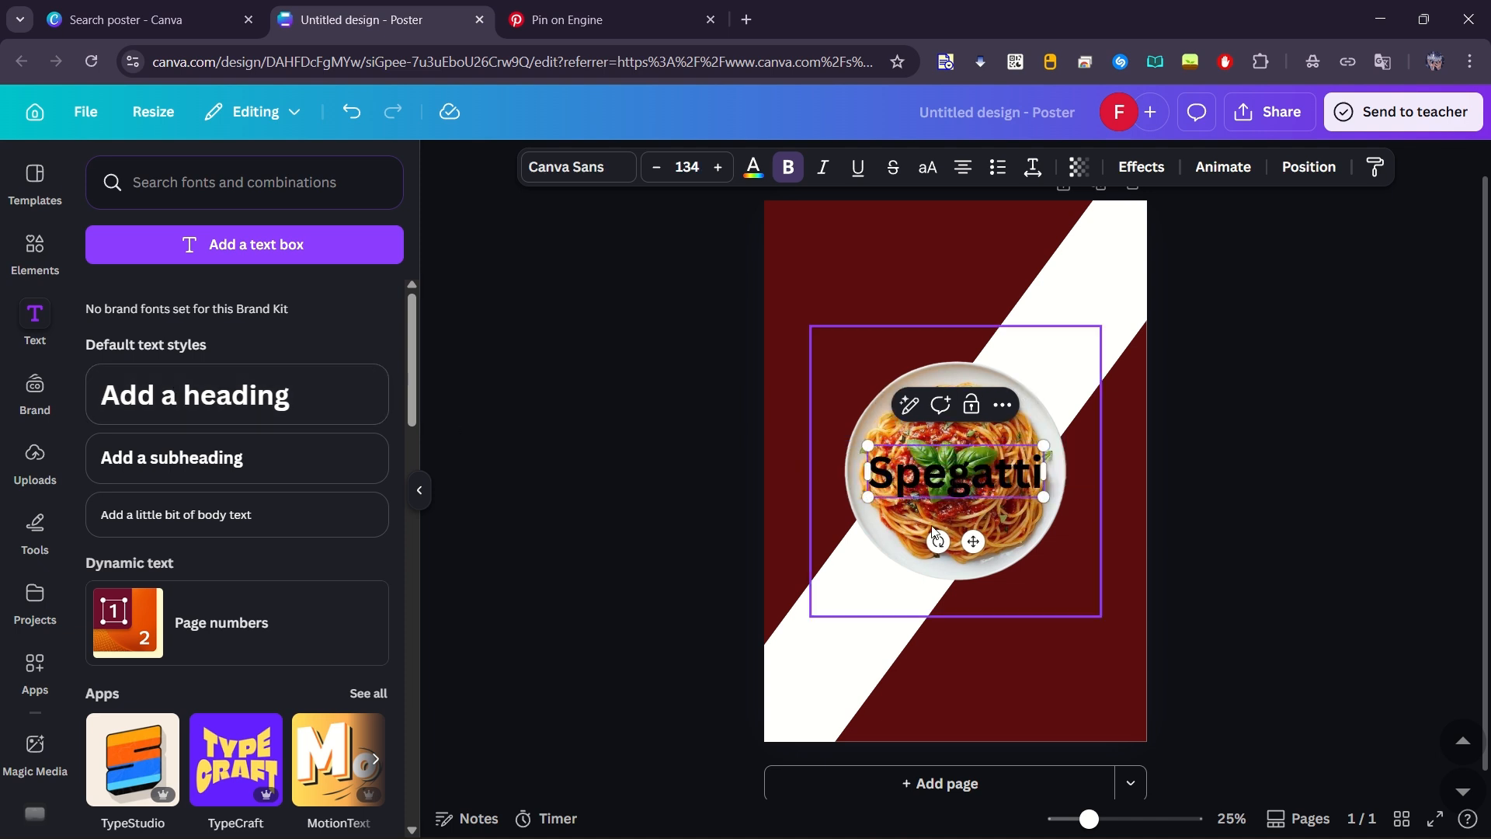
double_click(969, 475)
text(Noodles)
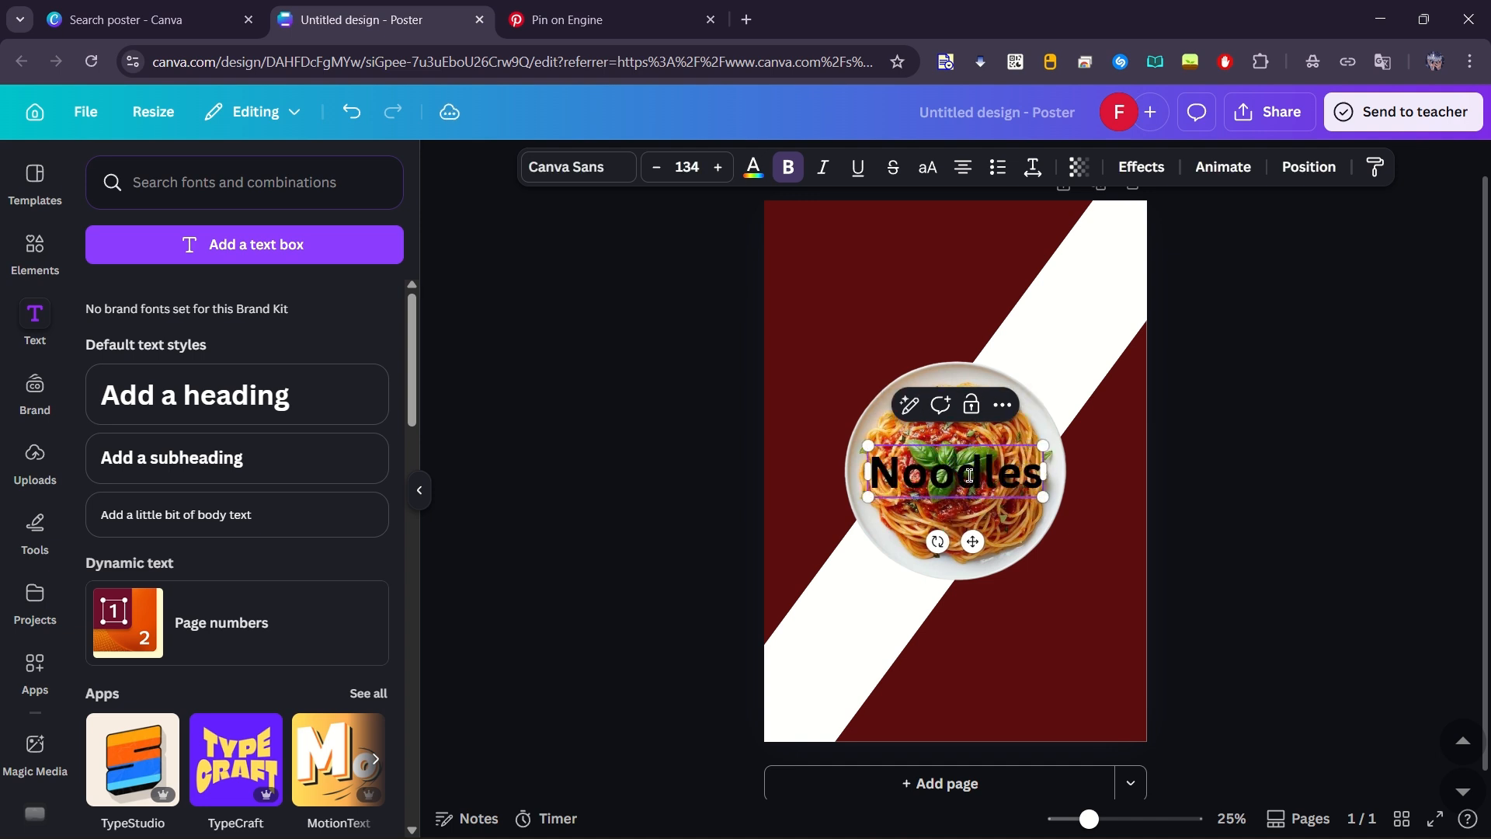
double_click(969, 475)
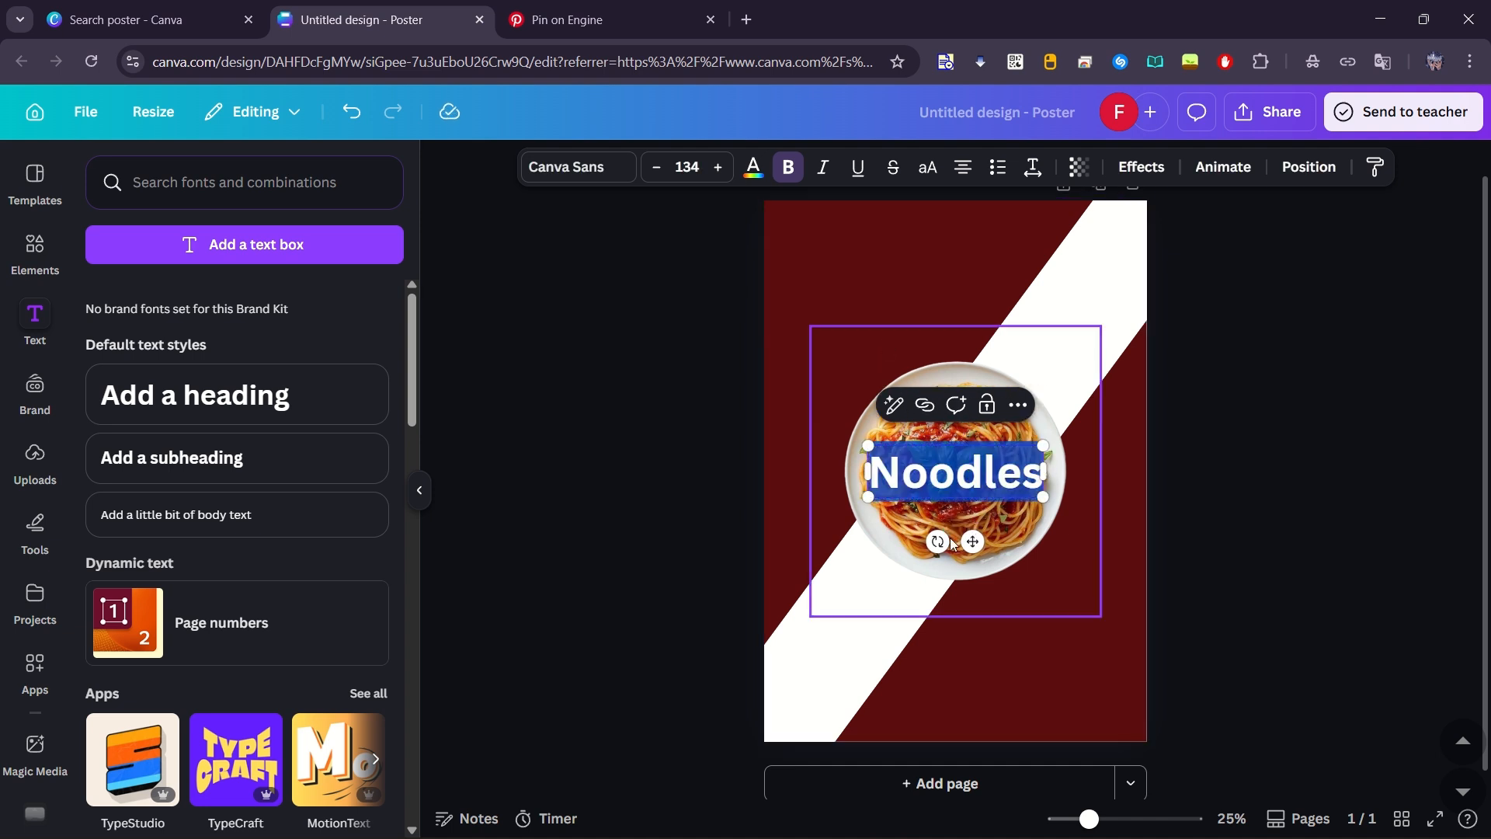
text(Ramen)
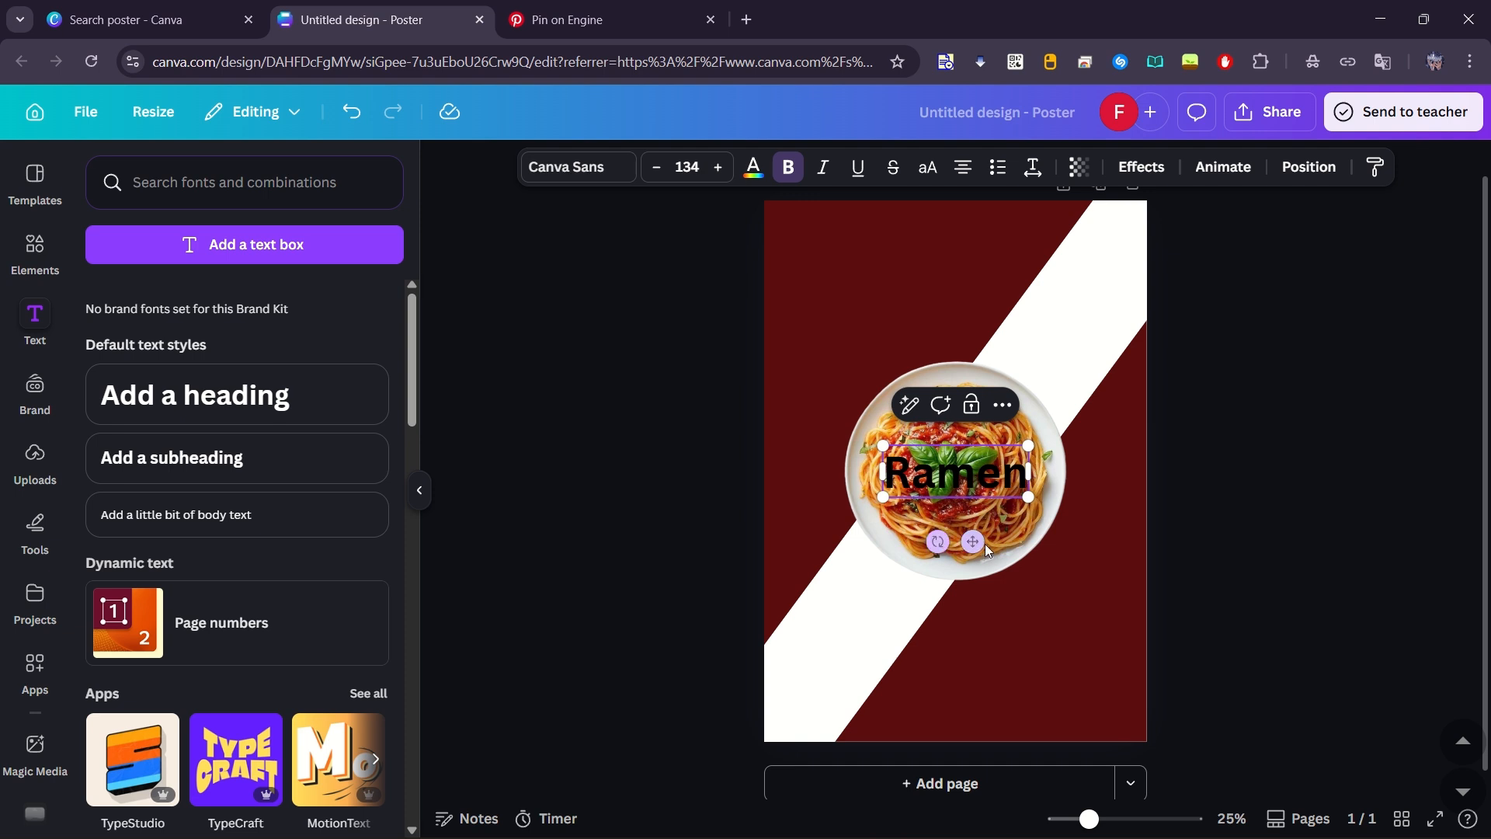
Step: Insert a "•" bullet symbol from the general punctuation symbols after "Ramen" in the heading
key(super+period)
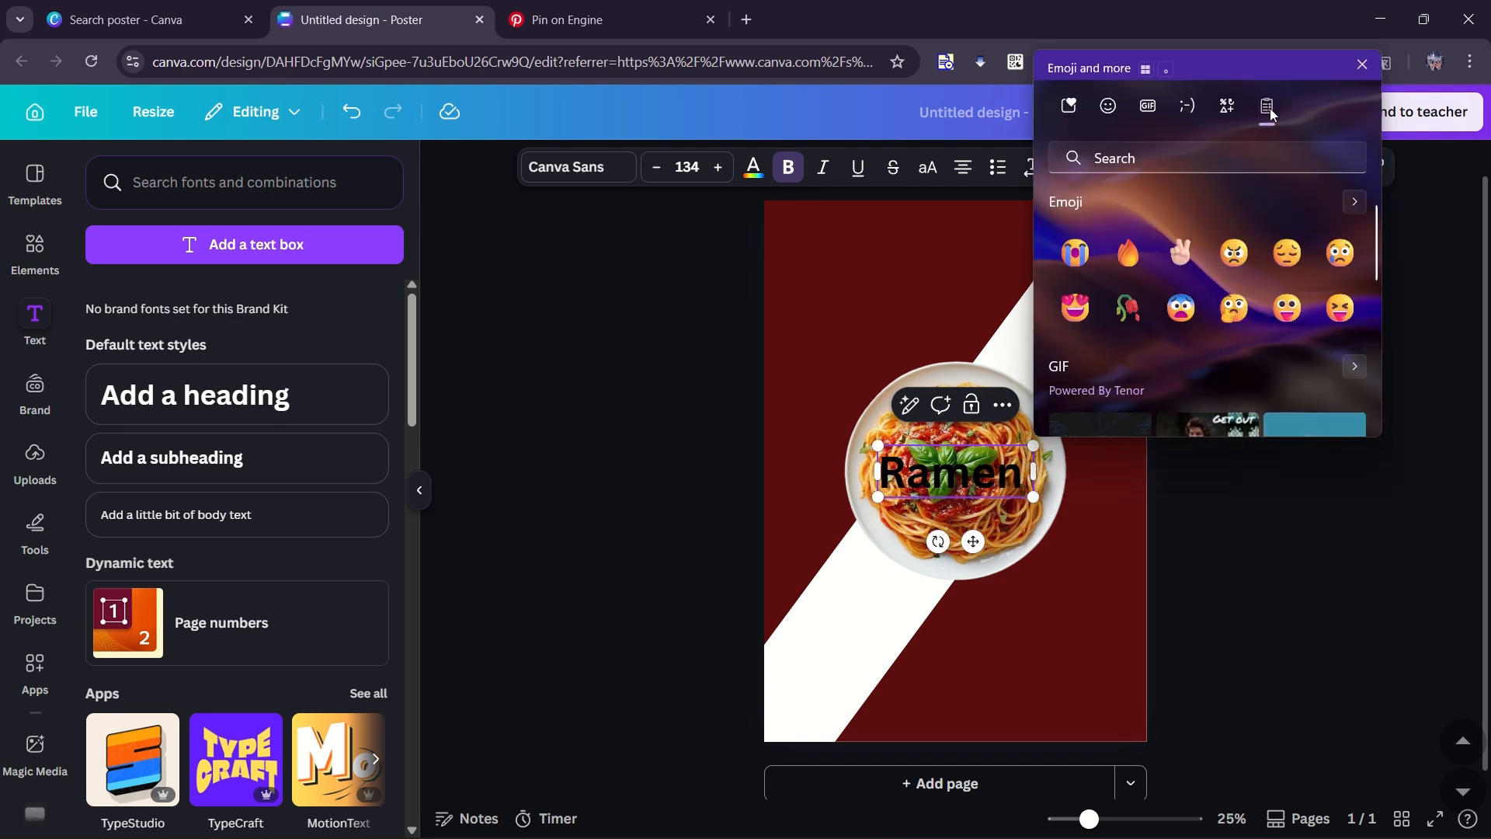
click(1225, 111)
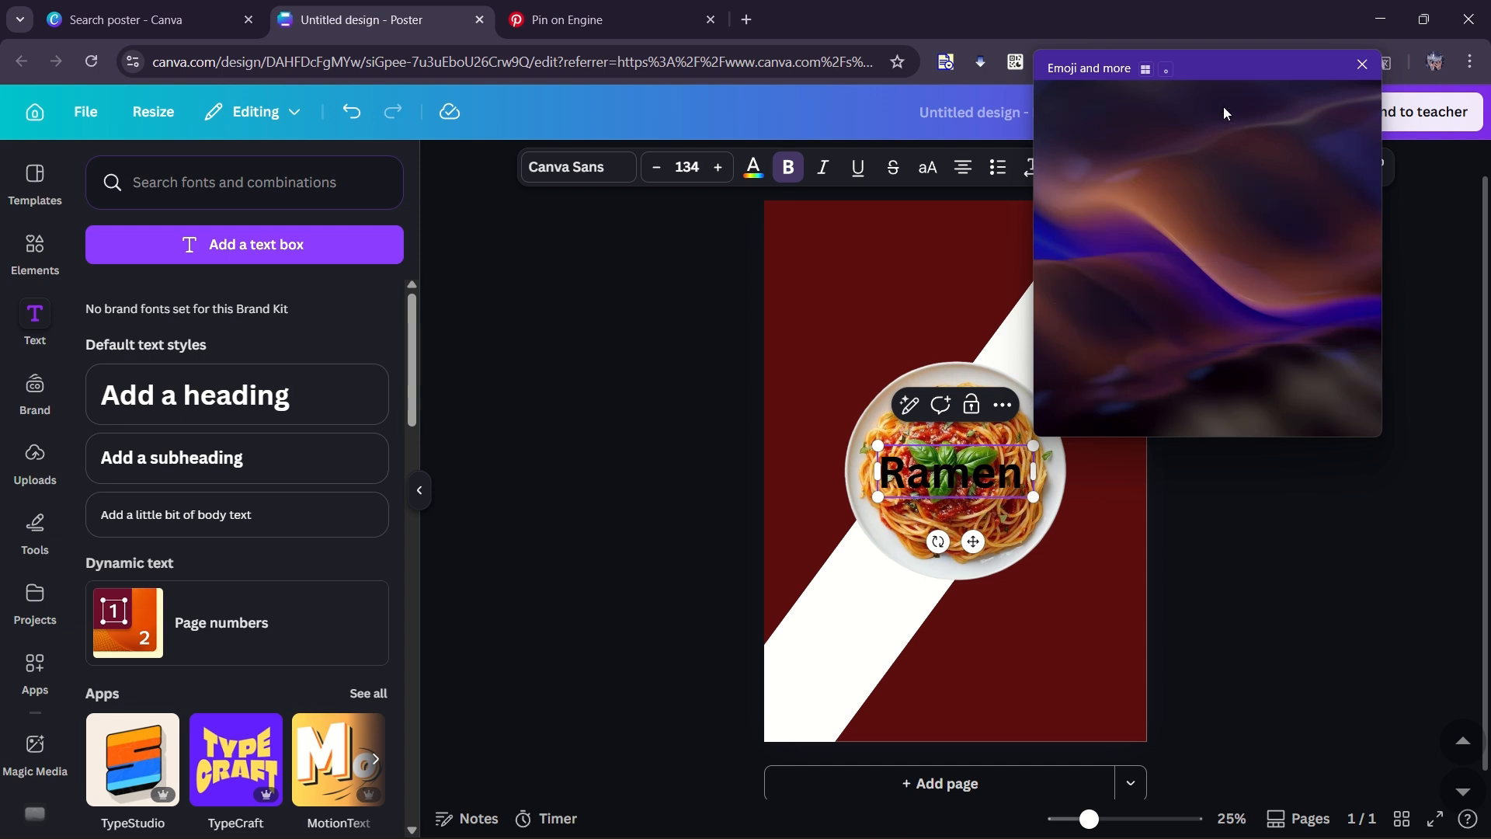
scroll(1179, 218, down, 3)
scroll(1185, 348, down, 5)
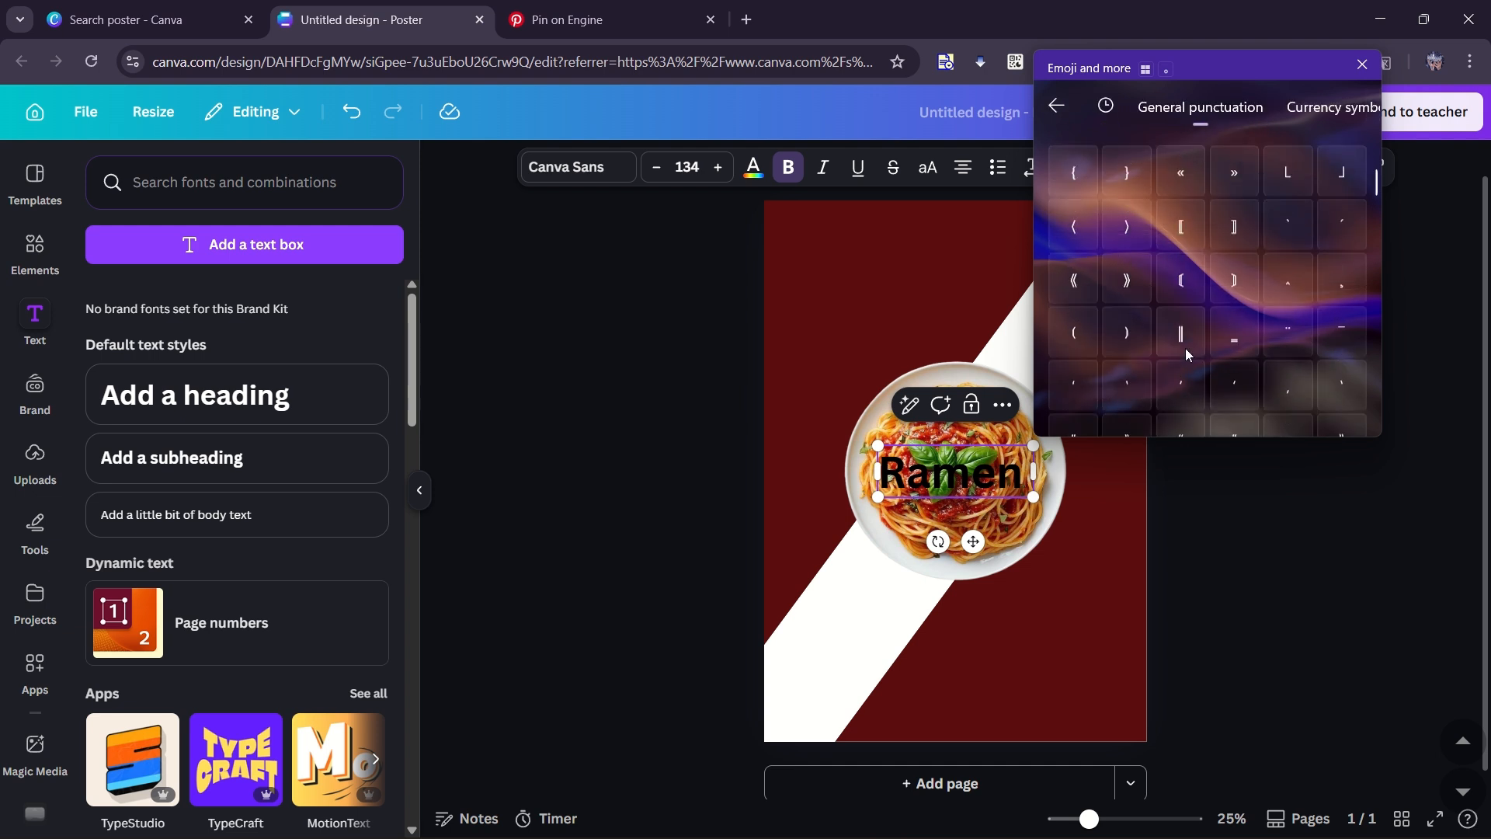
scroll(1227, 305, down, 10)
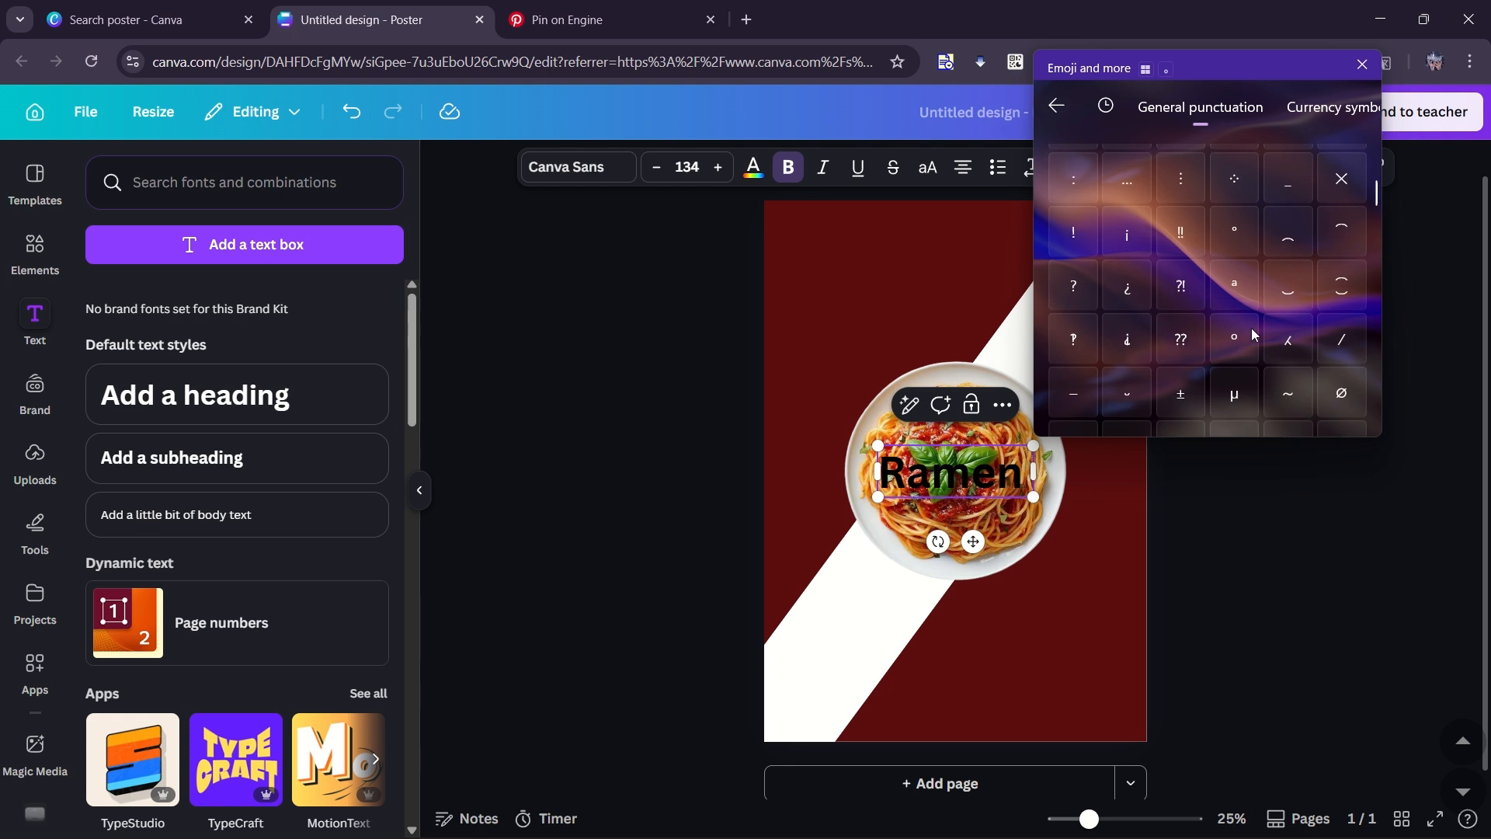
scroll(1251, 327, up, 15)
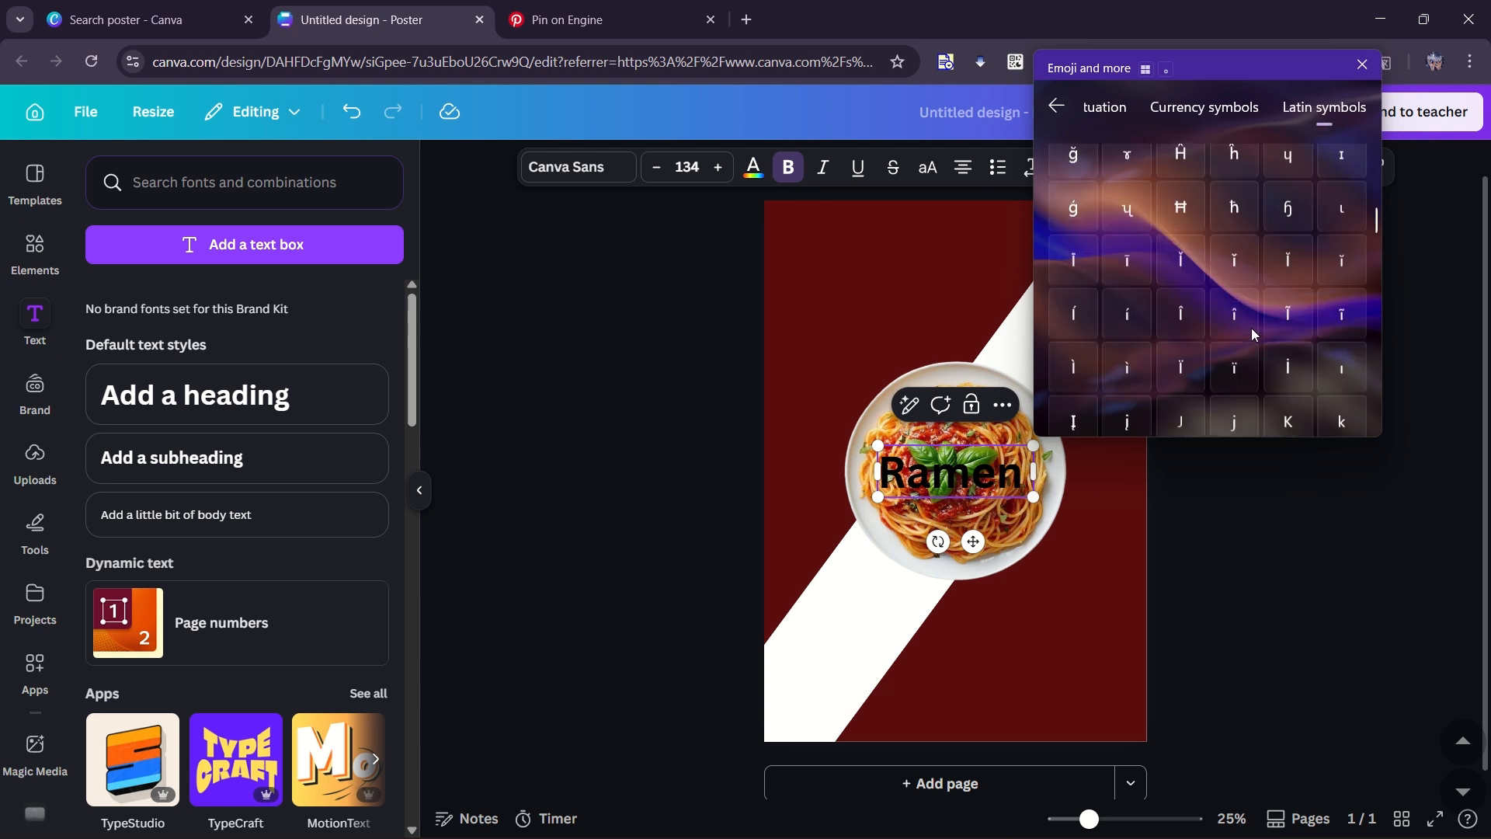
scroll(1242, 361, down, 5)
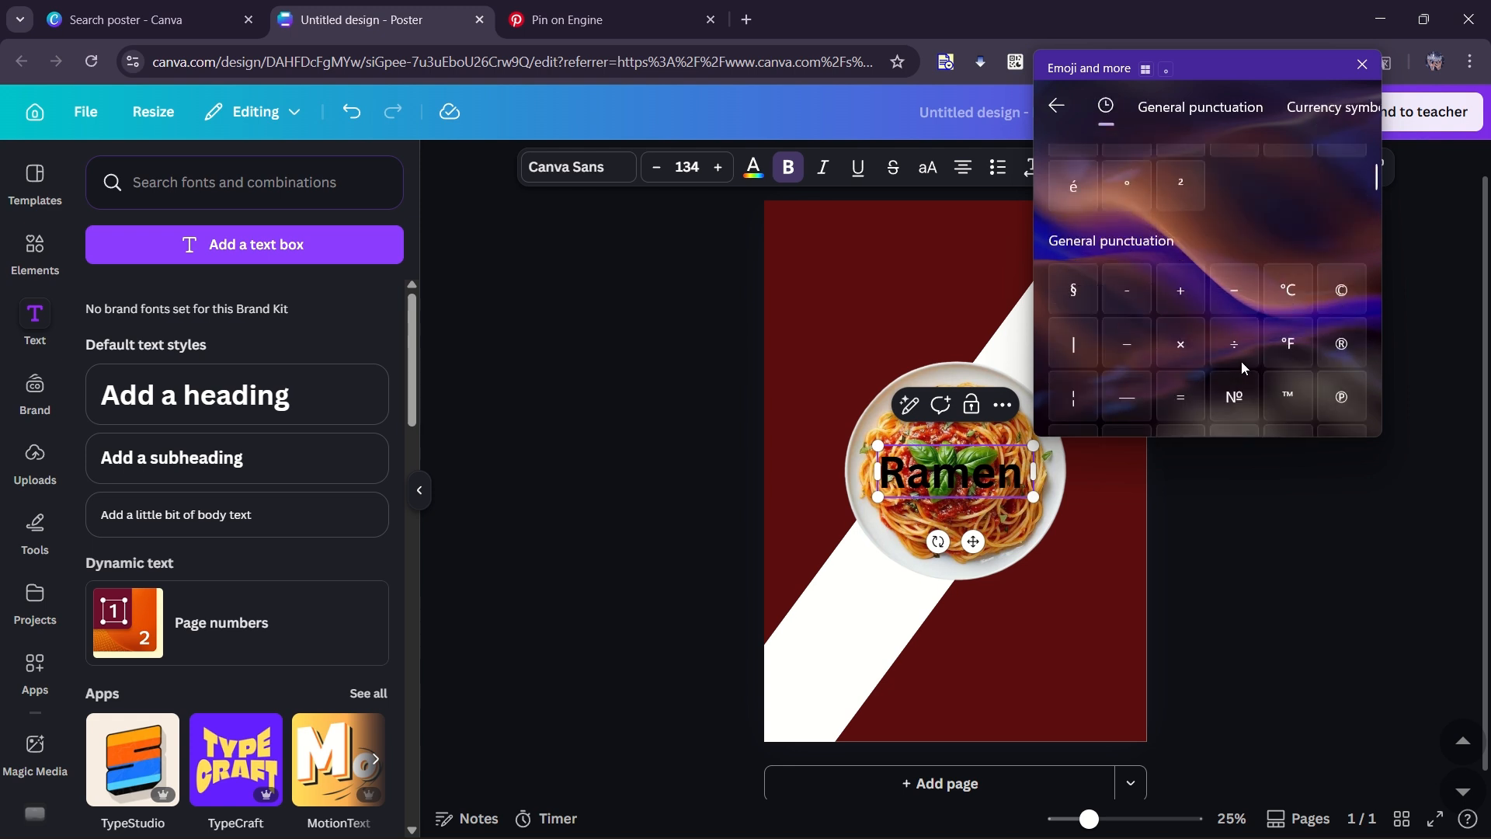
scroll(1241, 361, down, 3)
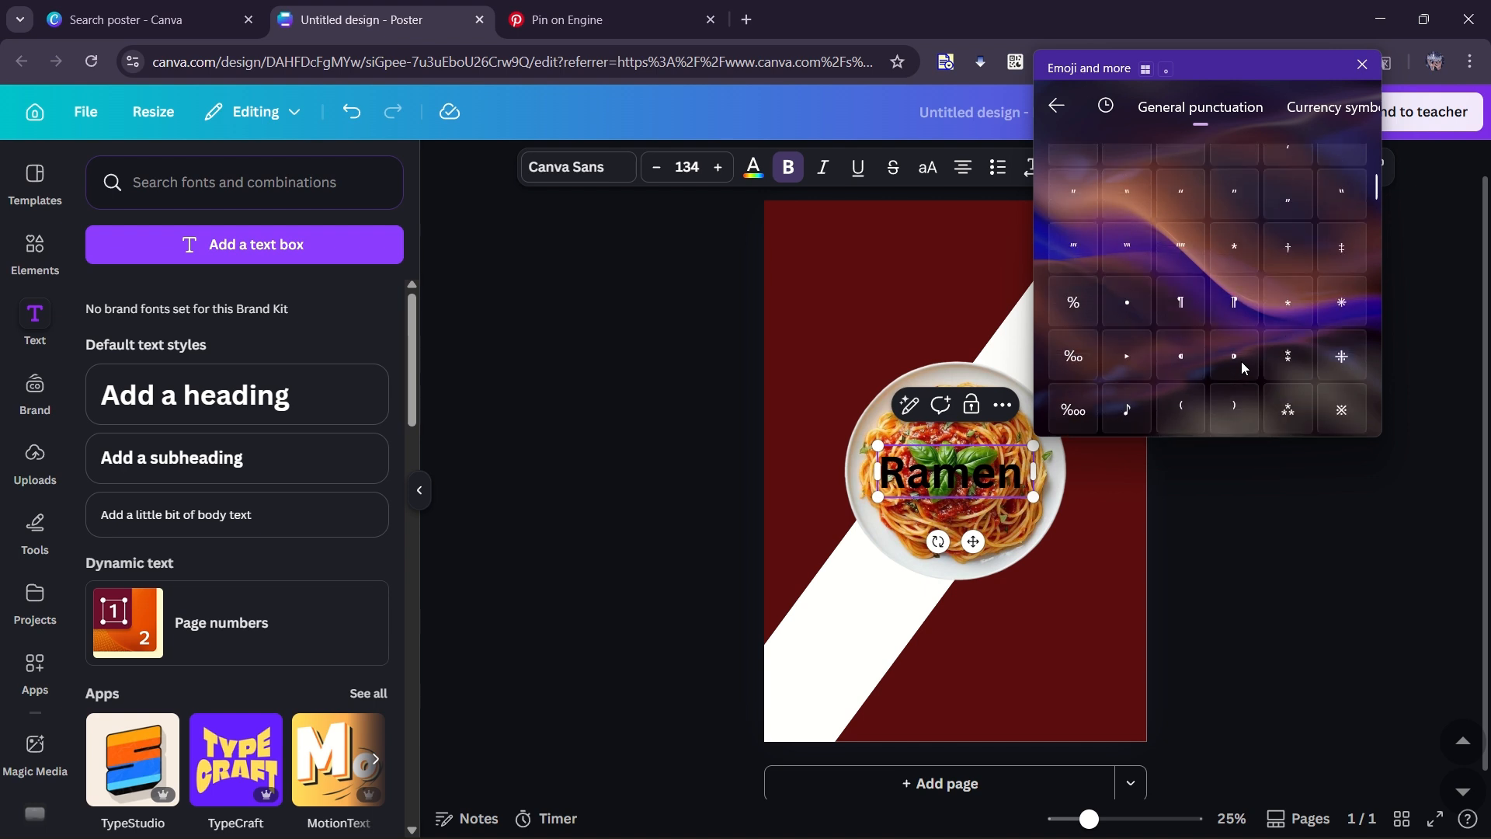
click(1126, 293)
key(Escape)
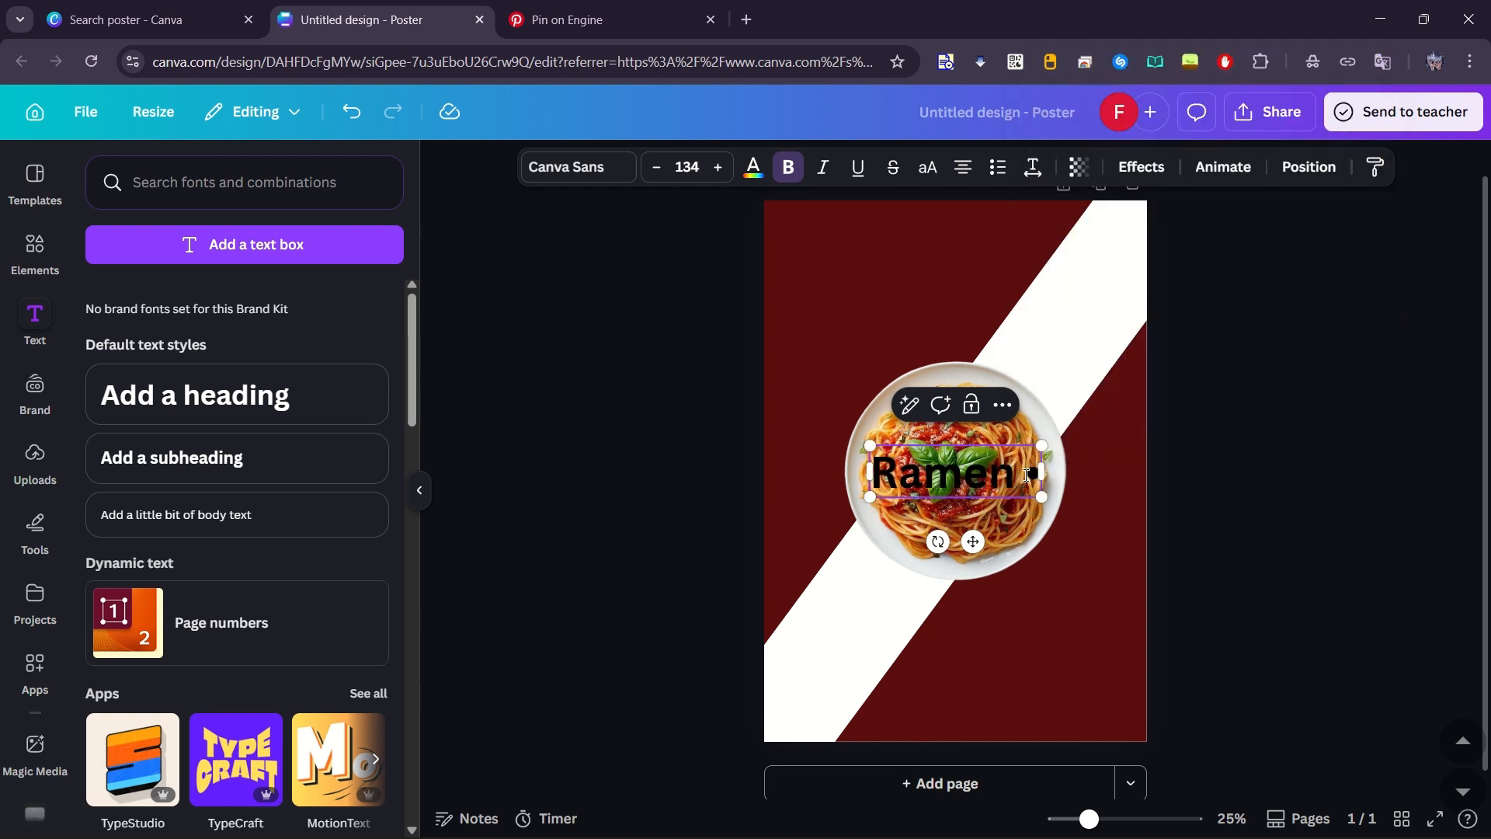
Step: Replace the heading text with uppercase "RAMEN" repeated four times, separated by "•" bullets
text(Ramen)
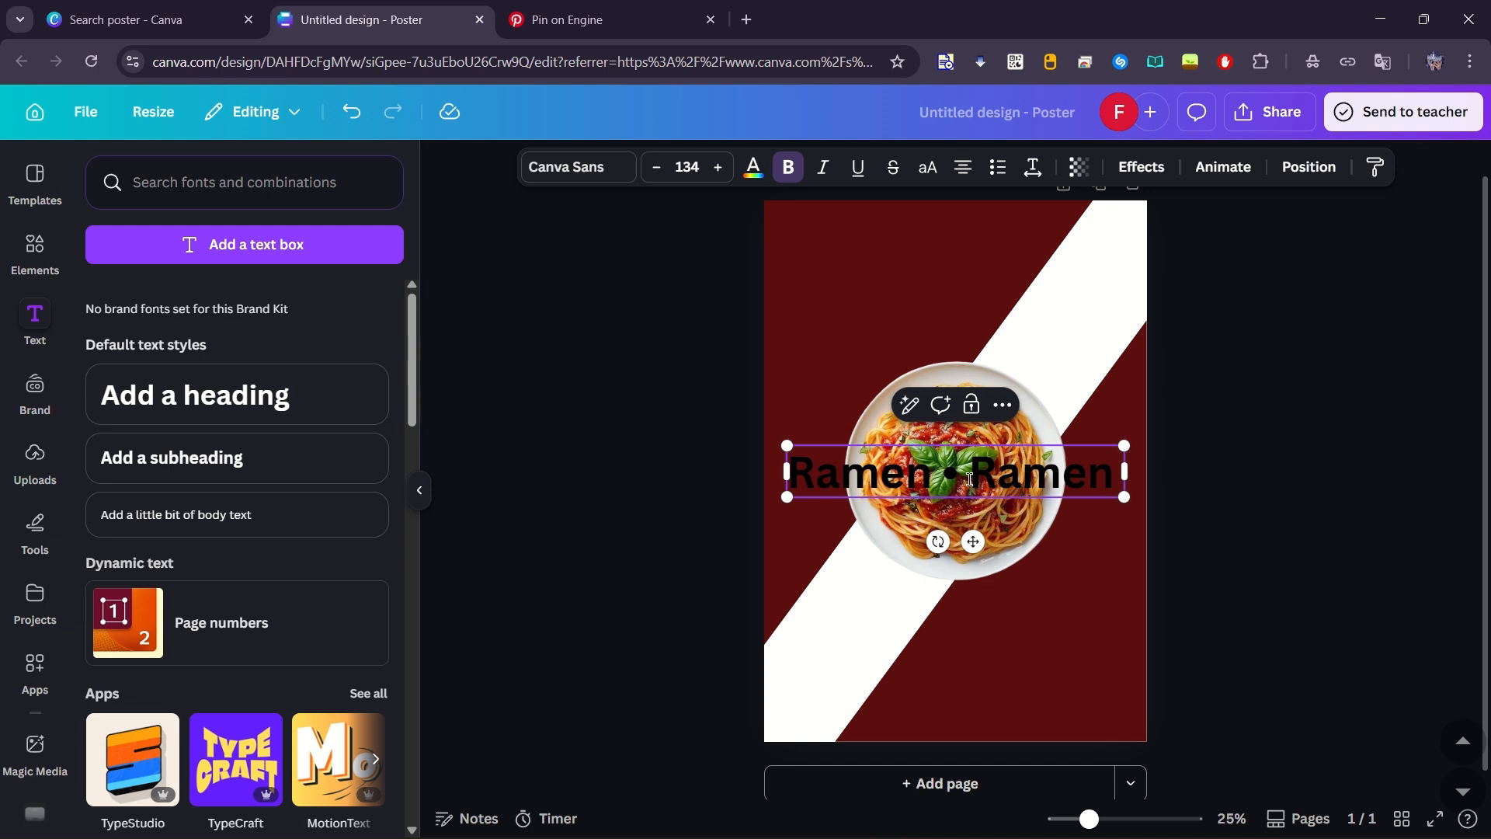
key(ctrl+a)
text(RAME)
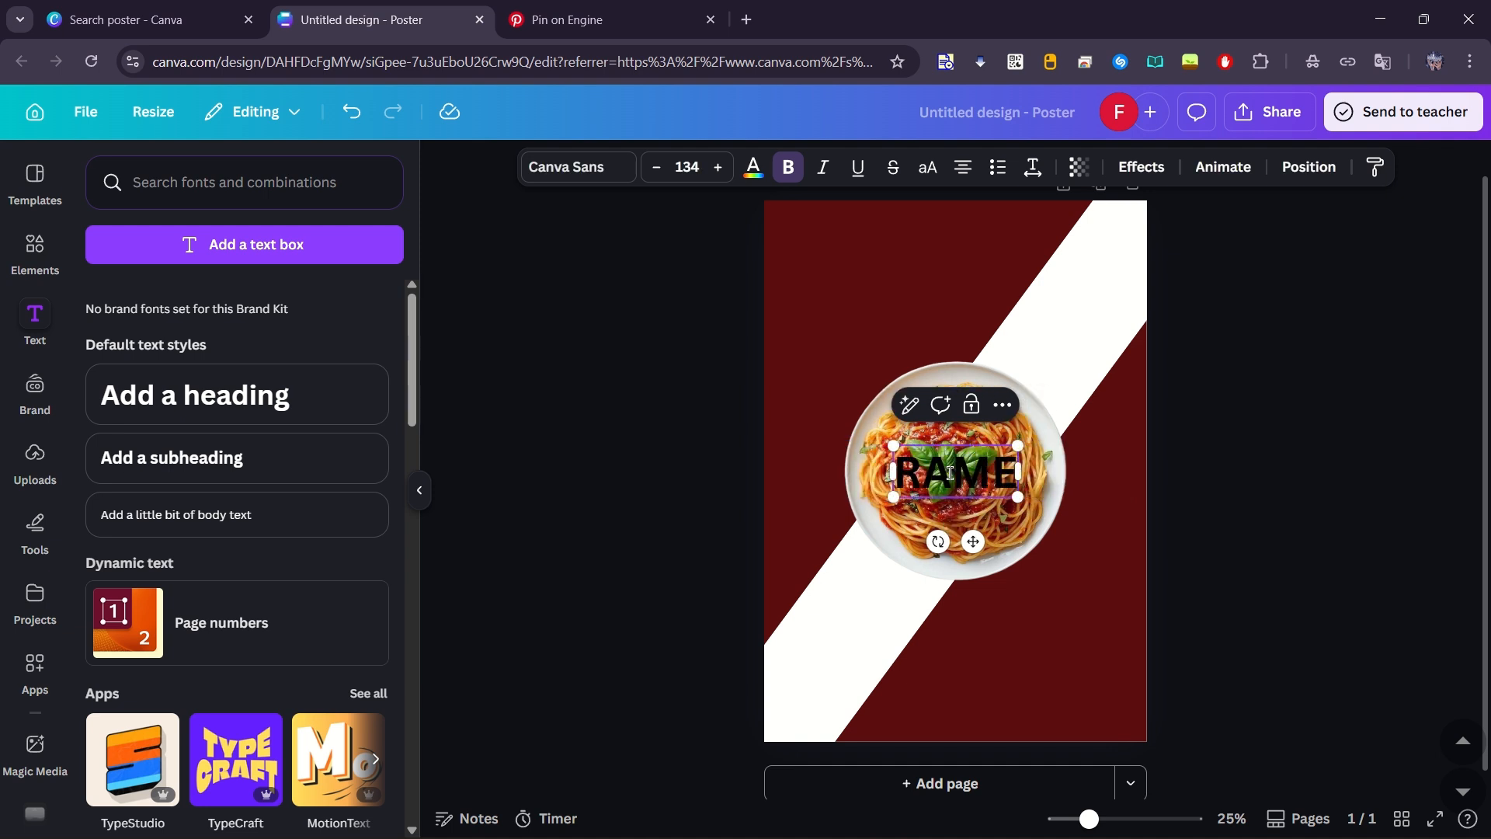
text(N • RAMEN•)
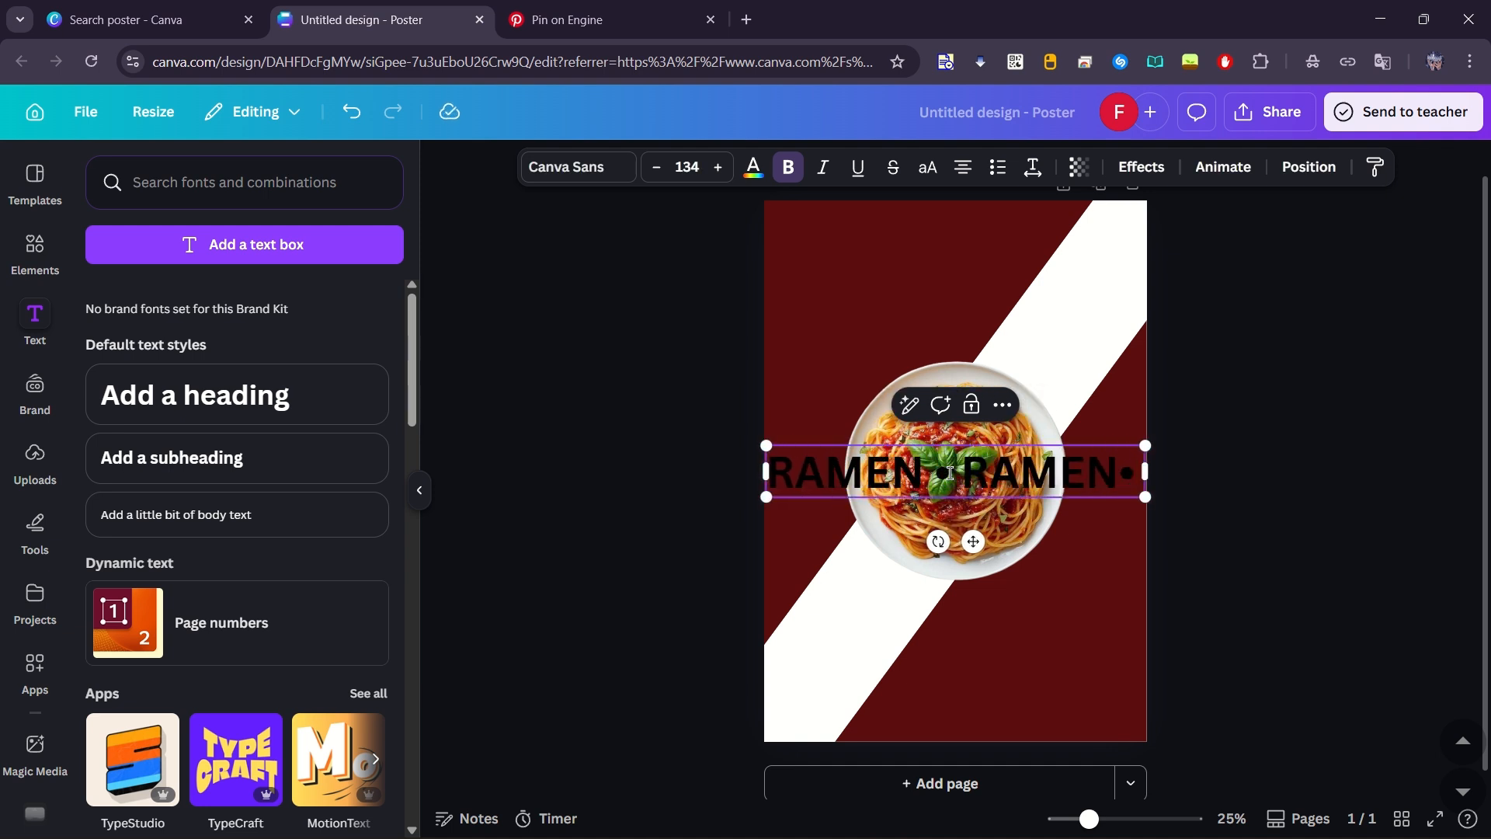
text( RAMEN)
click(1120, 476)
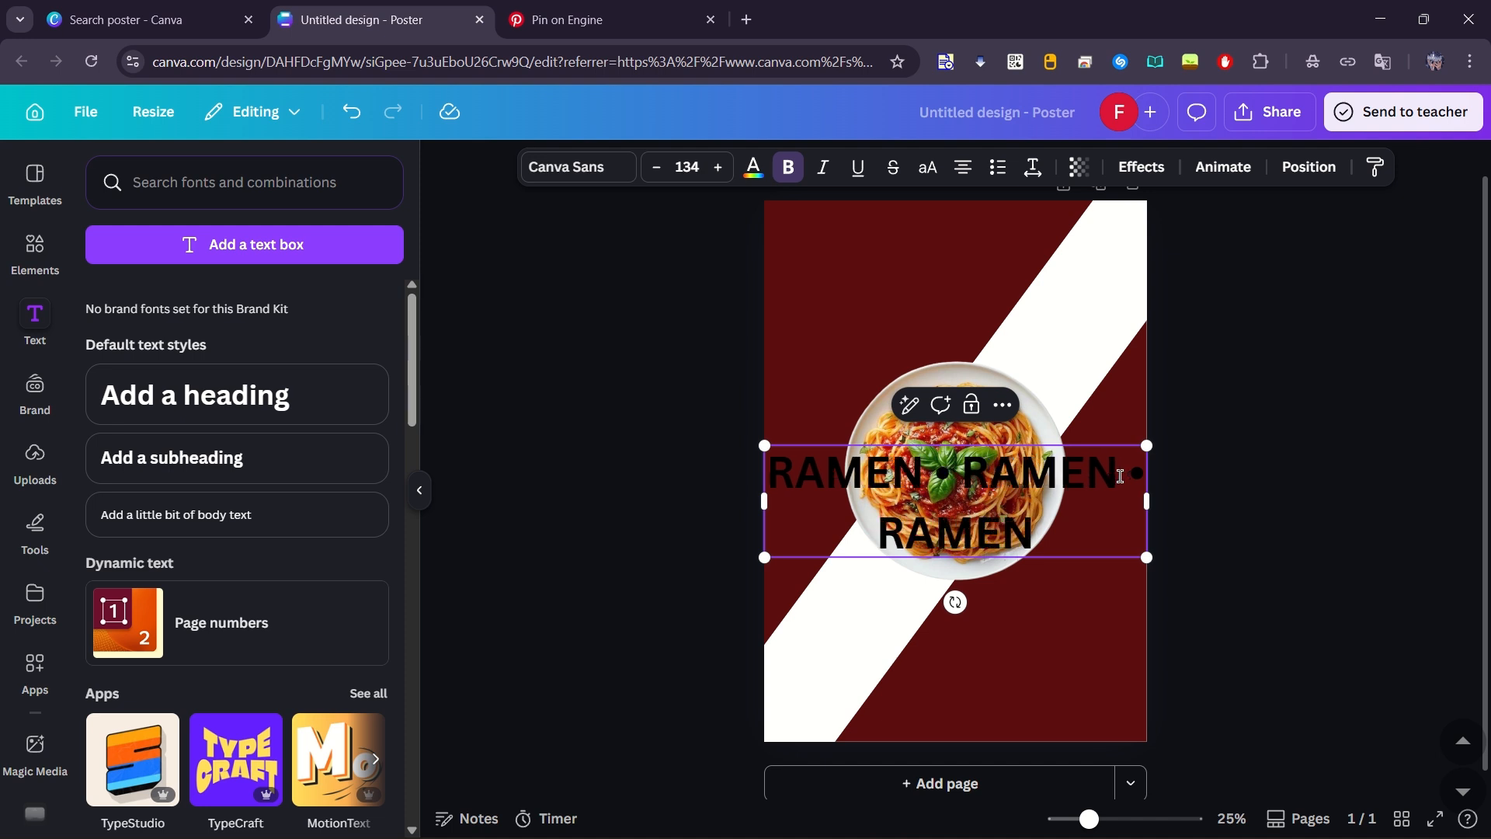
text(• RAMEN•)
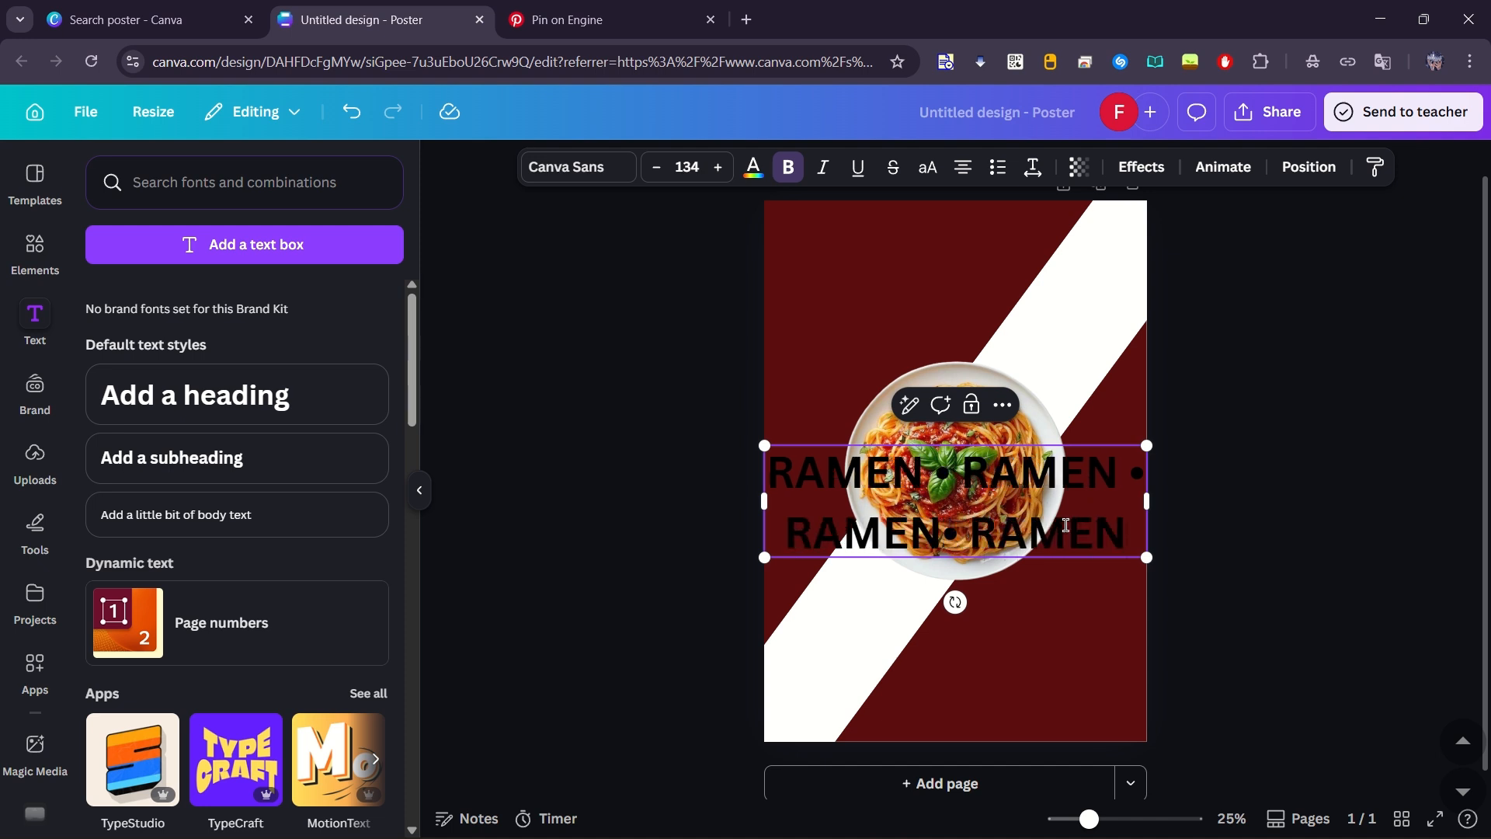
Step: Add a fifth "RAMEN" to the repeated heading and remove the extra spaces around its bullets
text( RAMEN)
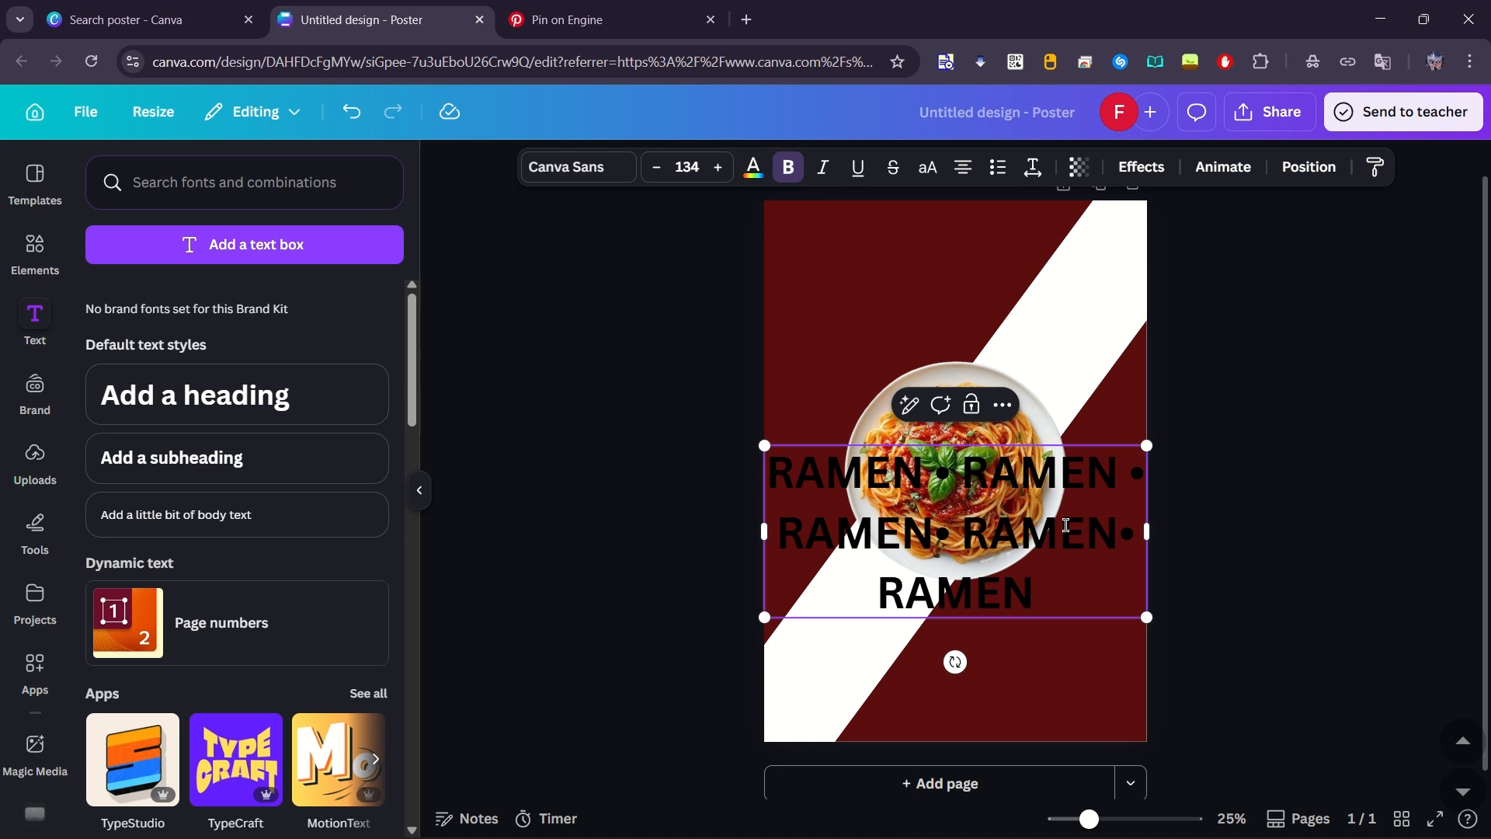
click(961, 532)
key(BackSpace)
click(968, 481)
key(BackSpace)
click(1133, 479)
key(BackSpace)
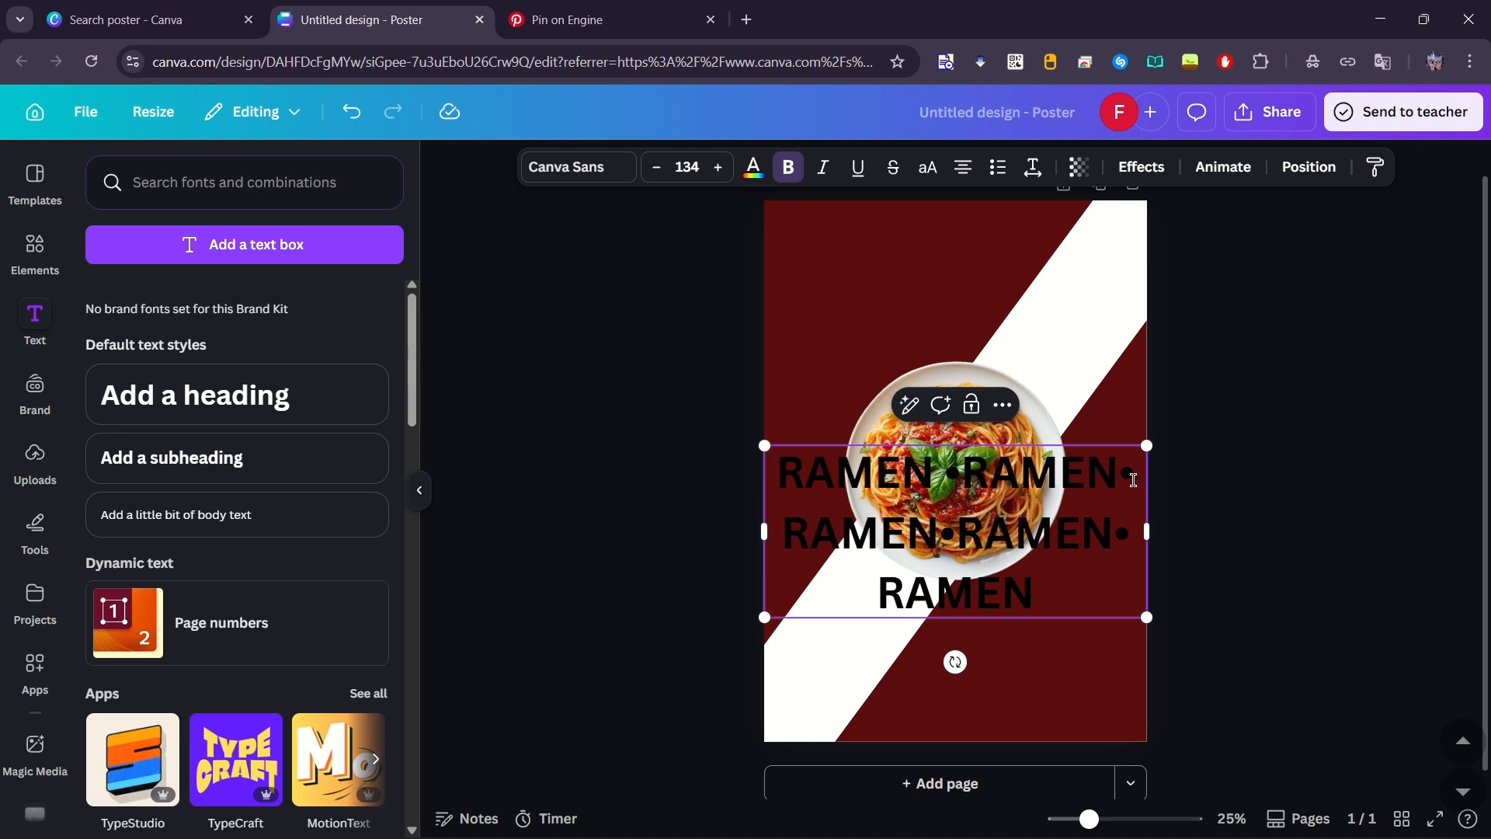
Step: Fit the repeated RAMEN text on one line at size 67 and angle it along the white band's upper edge
drag(1151, 535, 1485, 536)
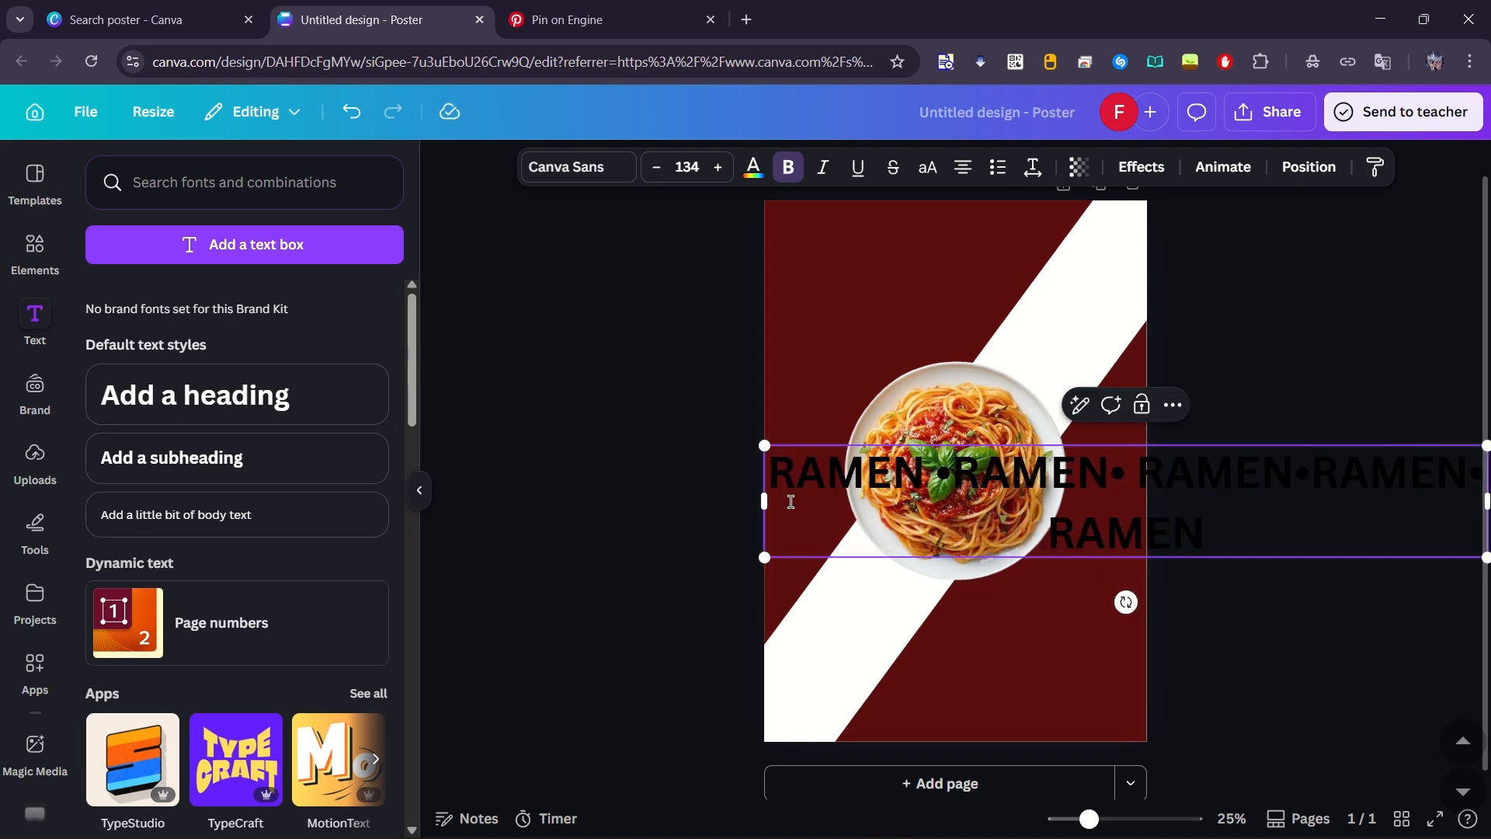
drag(764, 500, 1025, 476)
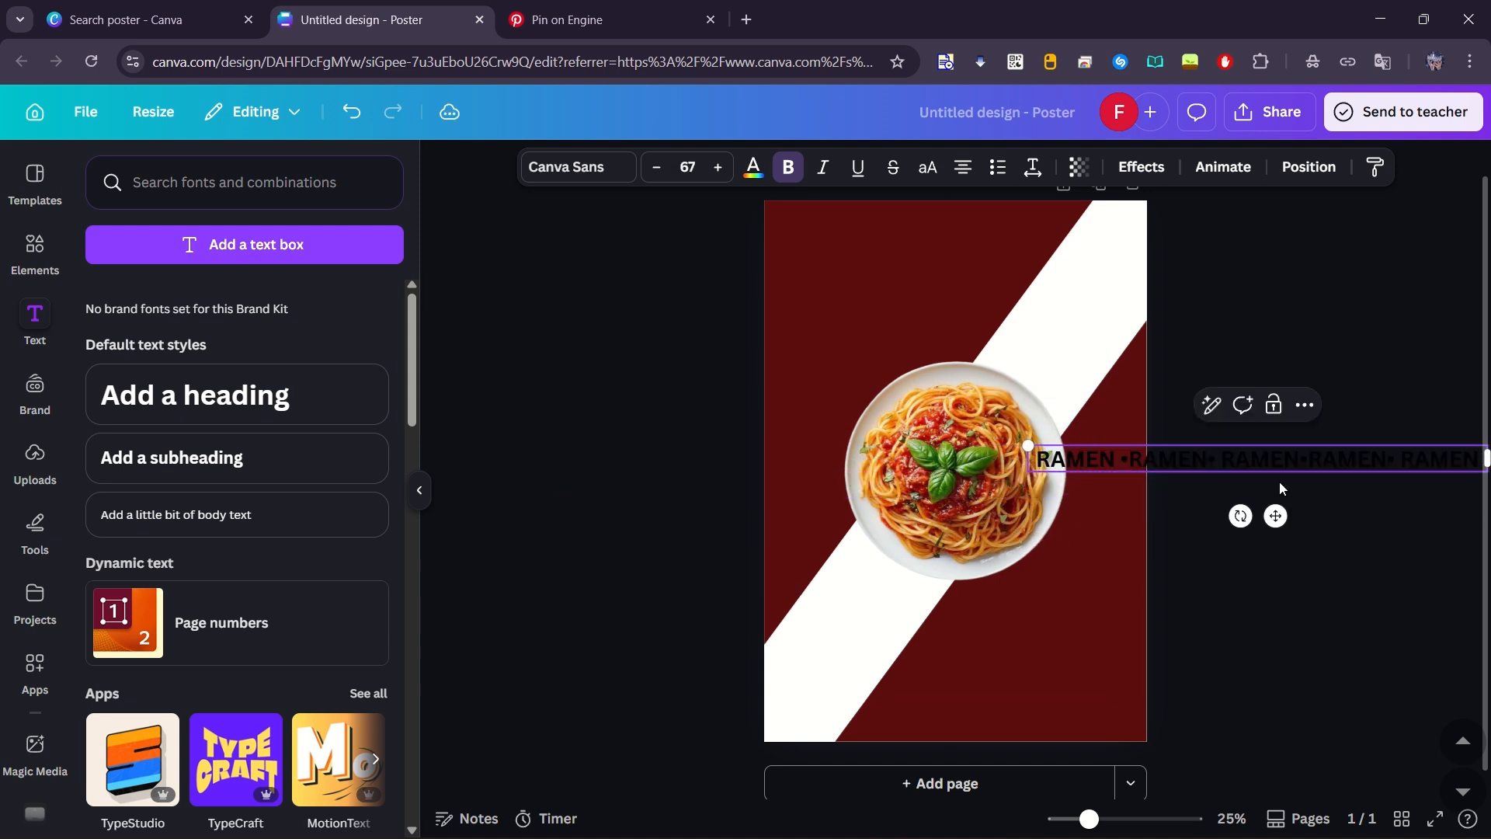
drag(1275, 524, 967, 441)
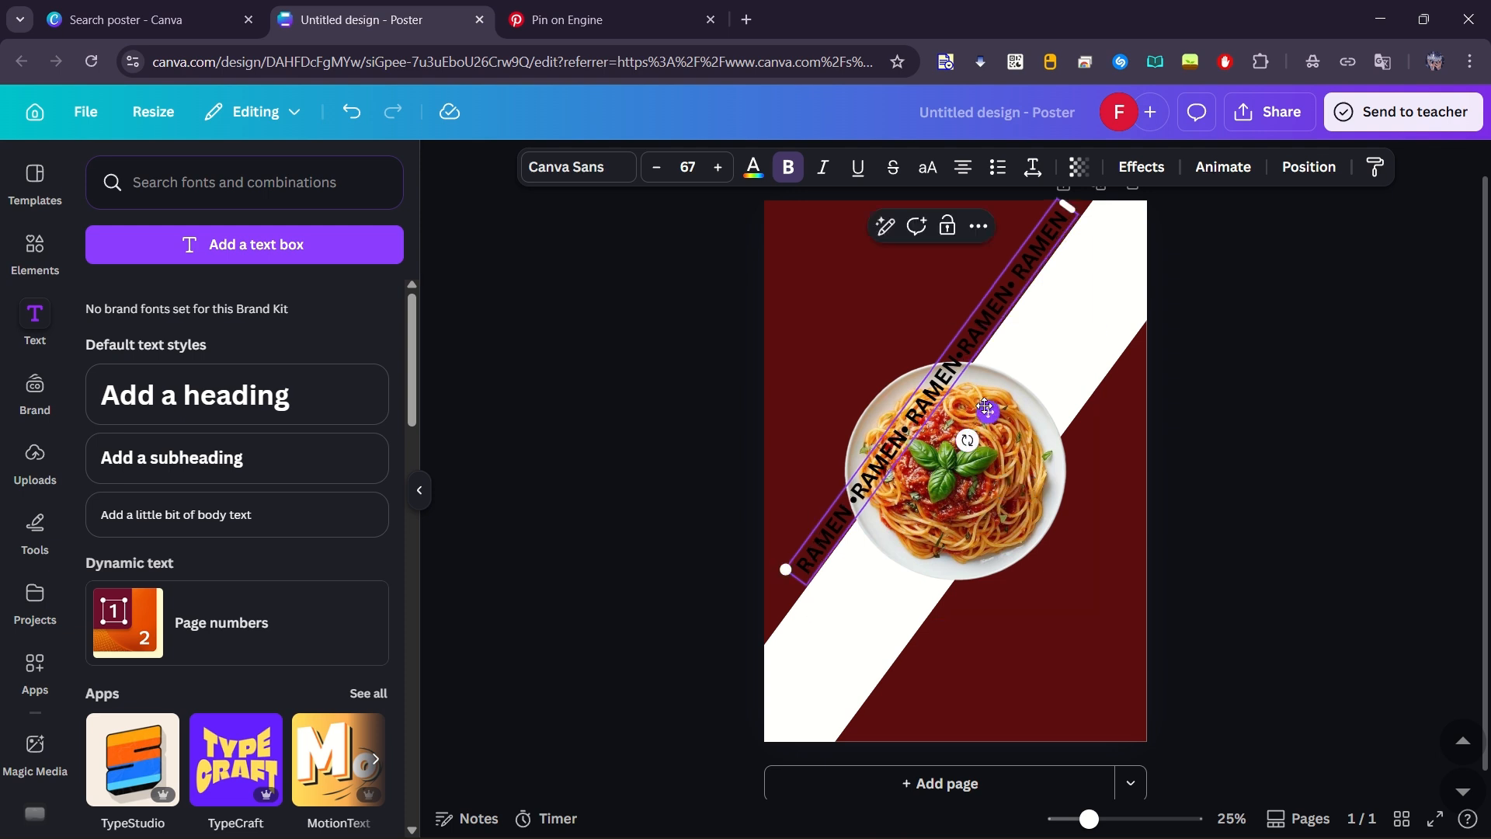
Step: Send the diagonal RAMEN text to the back and color it white
right_click(985, 410)
mouse_move(1192, 578)
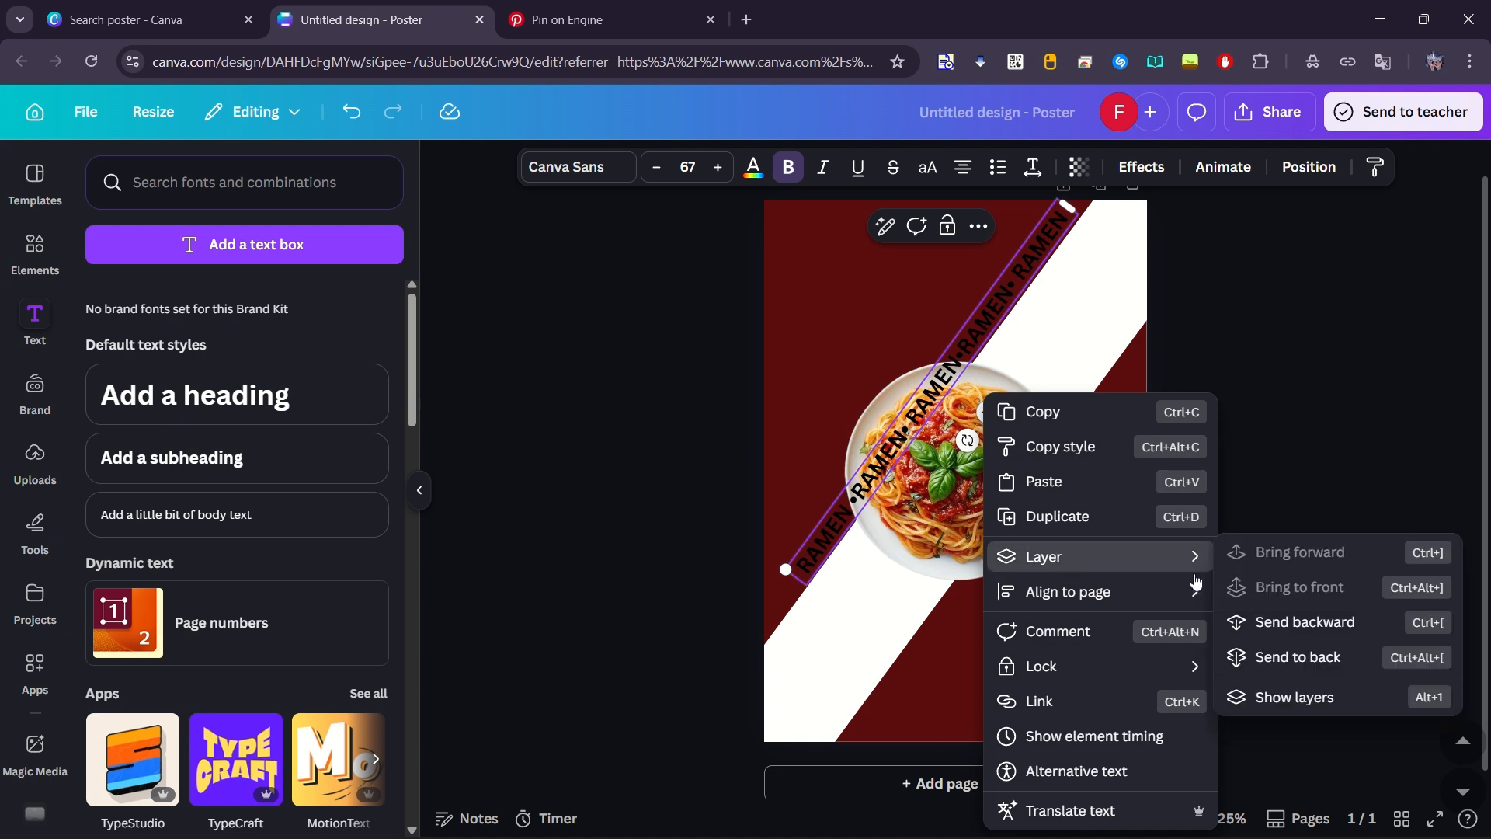
click(1265, 654)
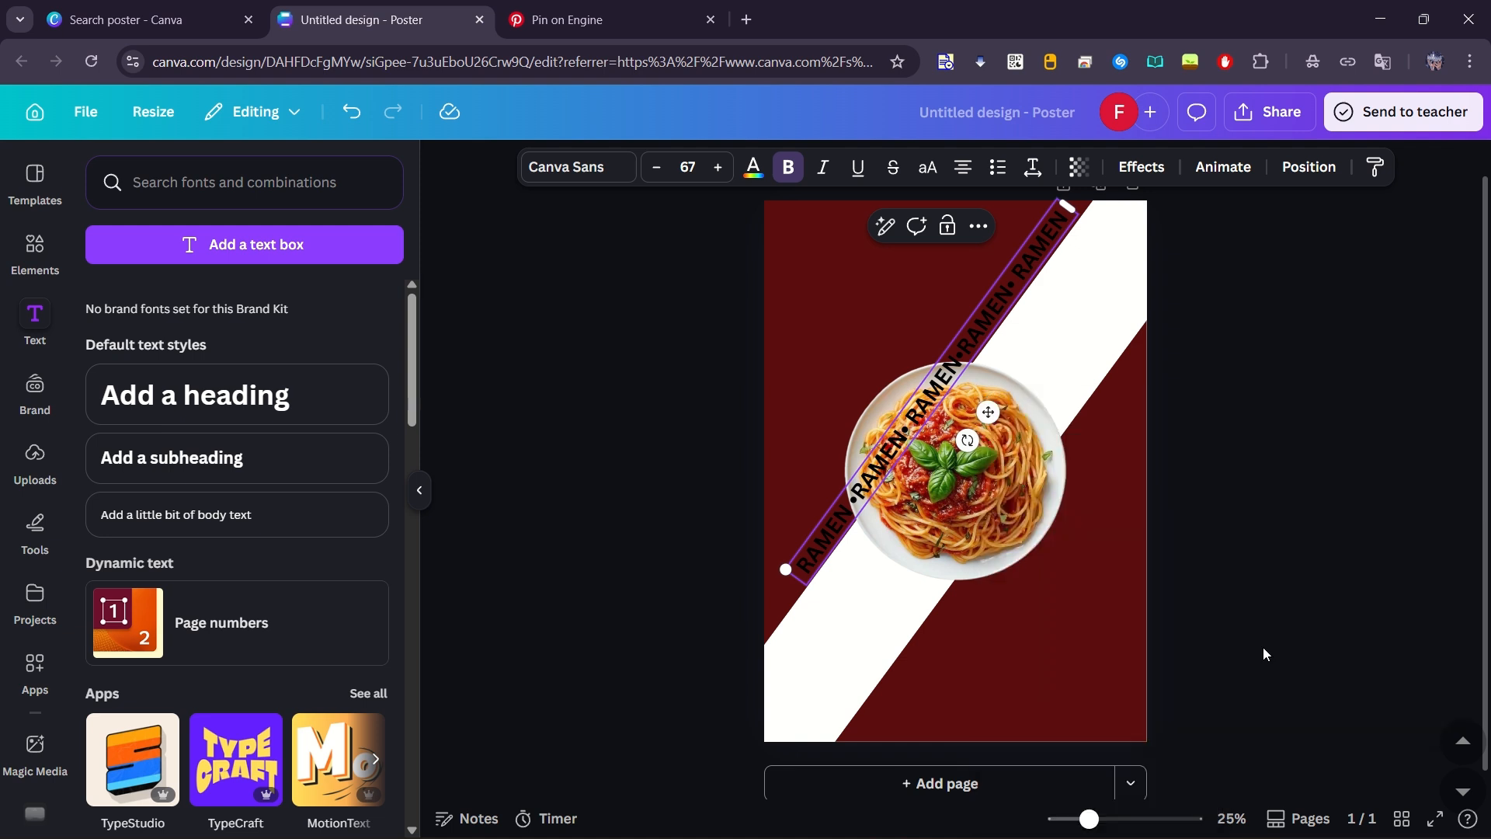
click(751, 170)
click(238, 310)
click(225, 805)
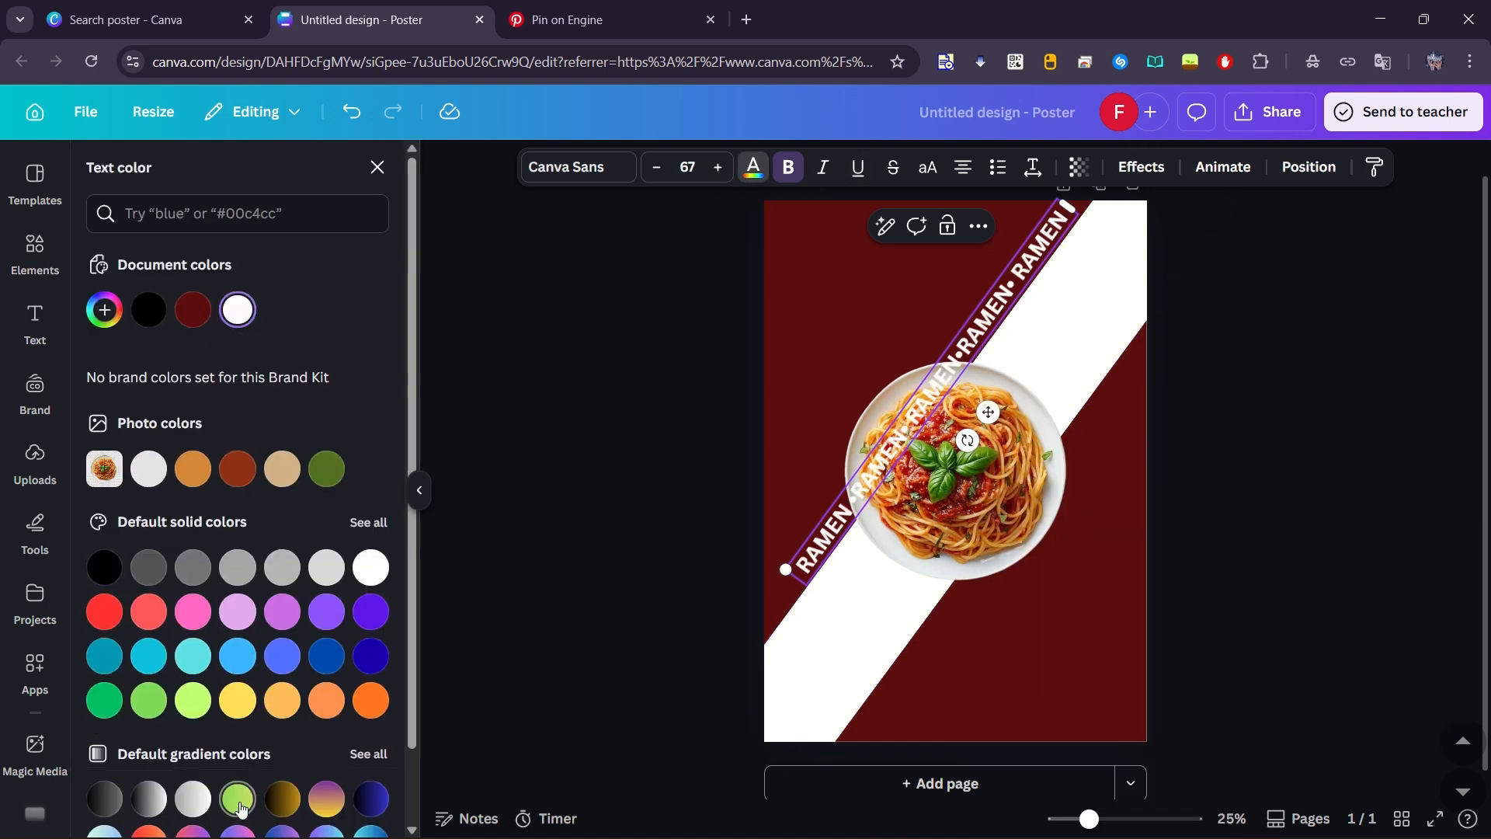
click(713, 487)
Step: Extend the diagonal text along the band's upper edge with a second copy, joined by a "•" bullet
drag(1020, 277, 1124, 98)
drag(961, 317, 1074, 210)
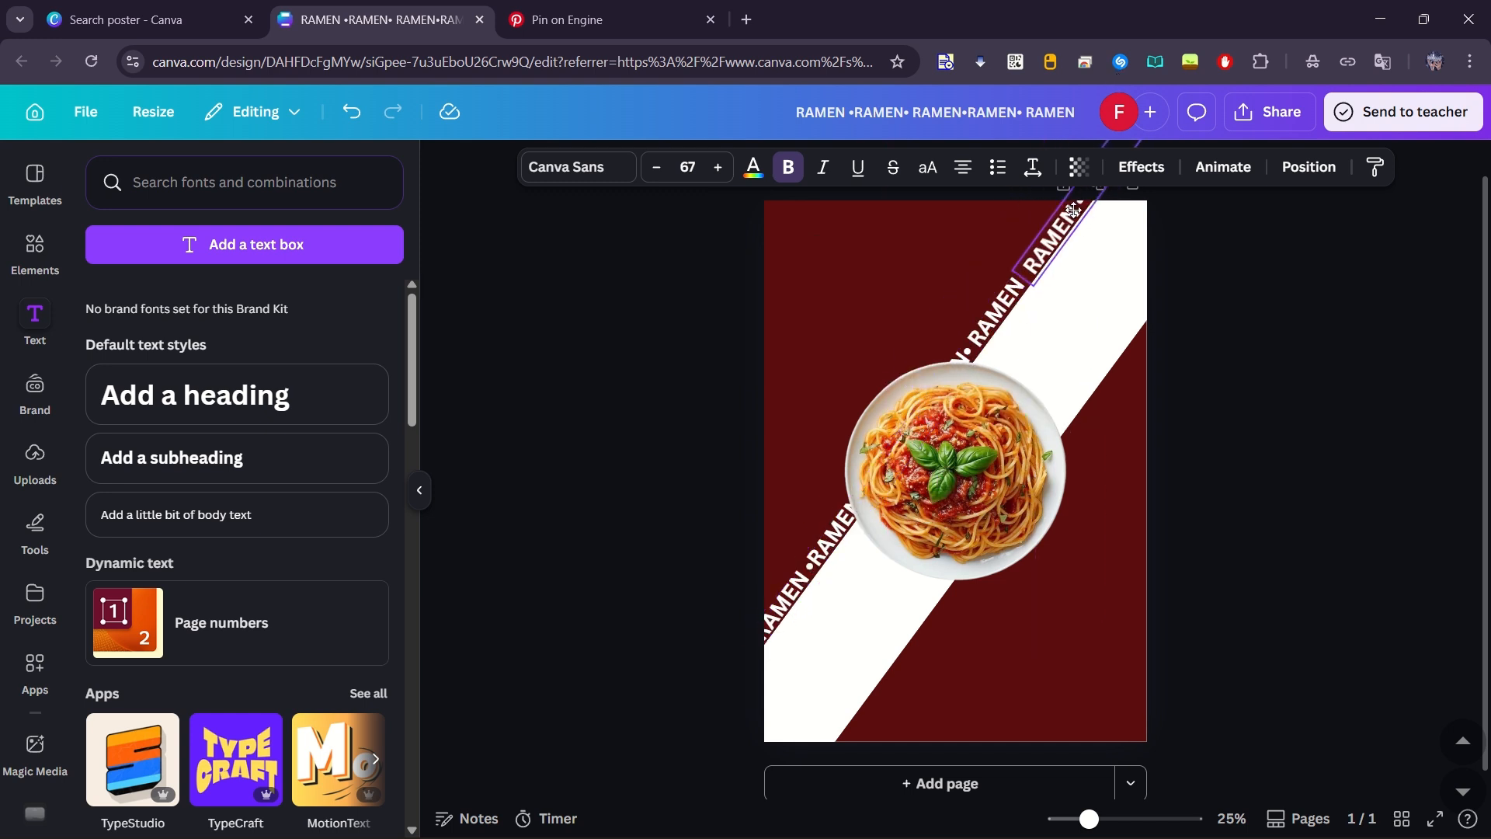
click(1033, 271)
click(1033, 272)
text(•)
click(1233, 269)
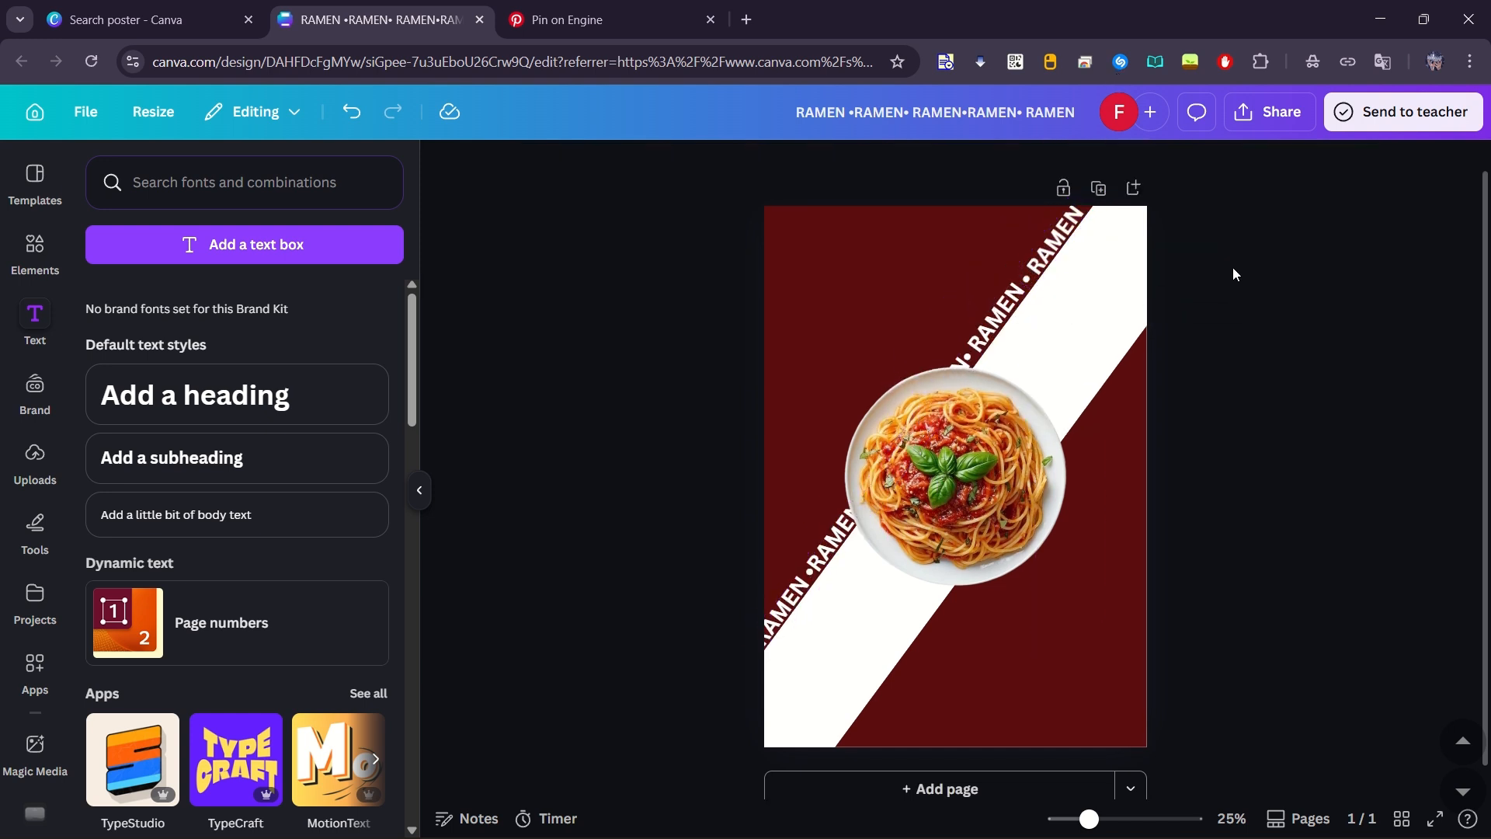
click(1045, 242)
drag(1046, 241, 1039, 245)
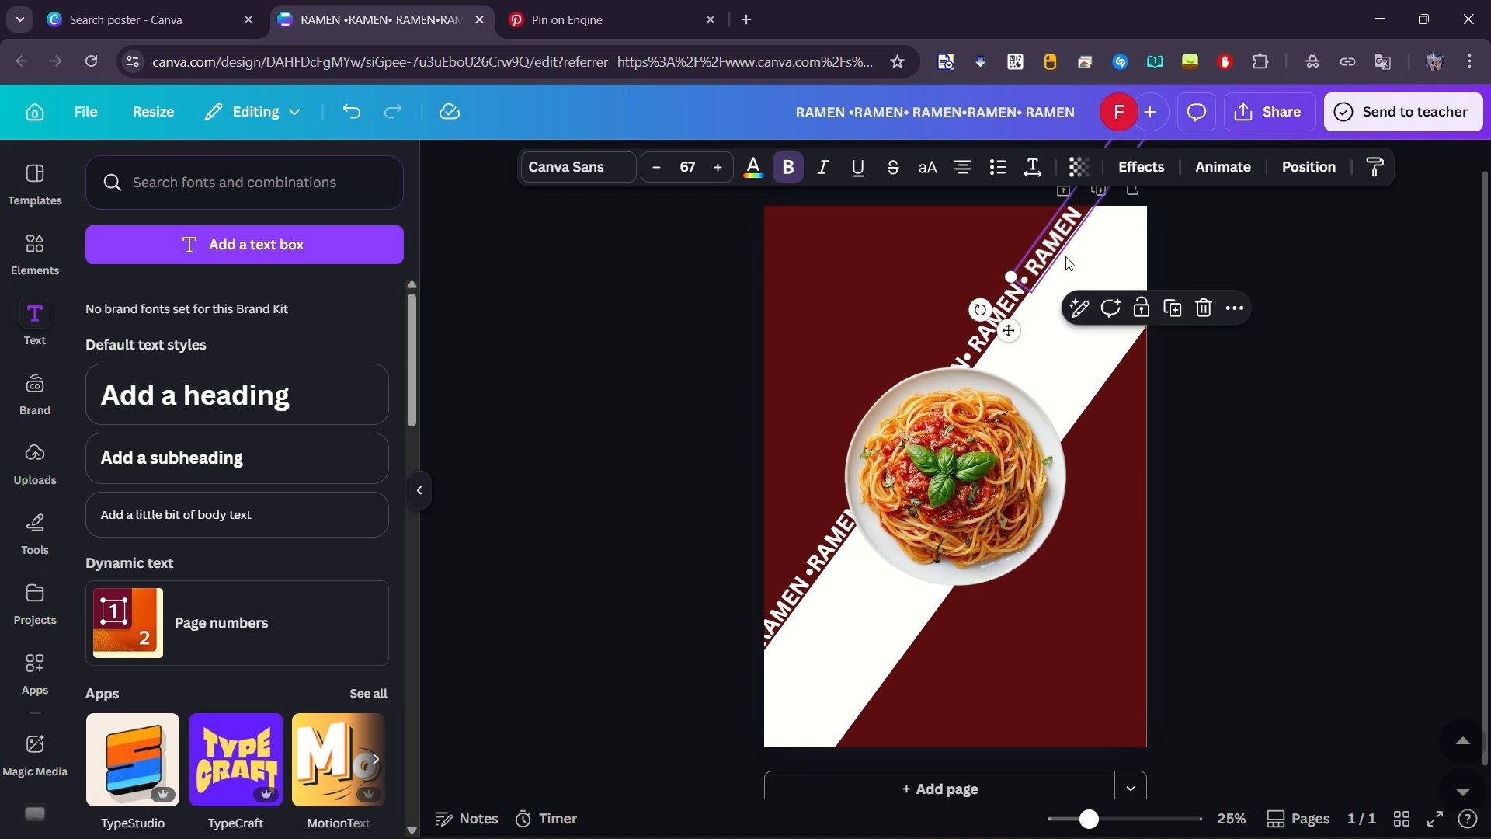
click(1274, 267)
Step: Place a copy of the diagonal RAMEN text along the white band's lower edge
drag(783, 609, 1124, 378)
click(1387, 323)
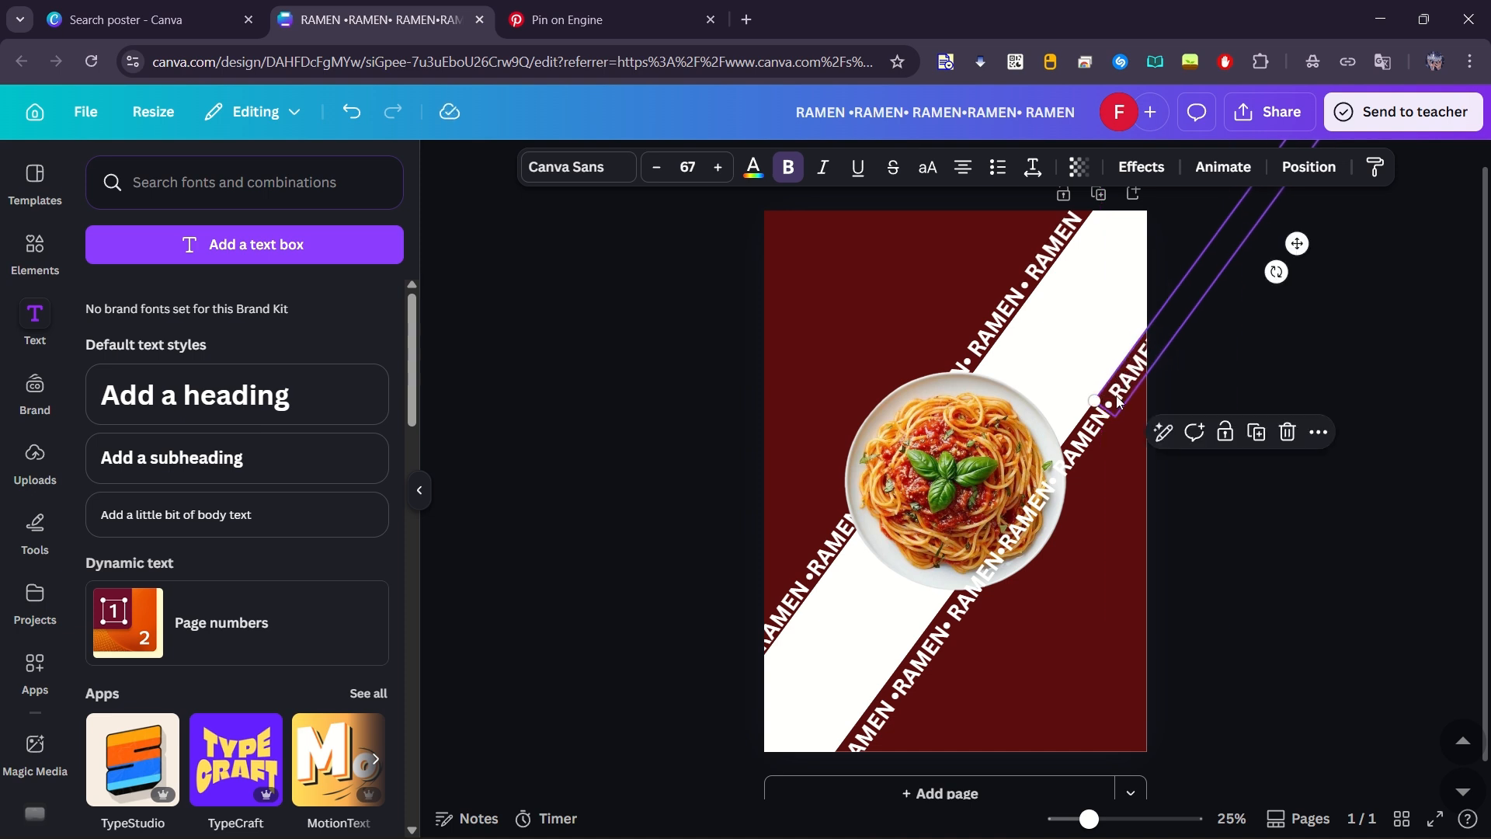
click(1117, 396)
click(1328, 467)
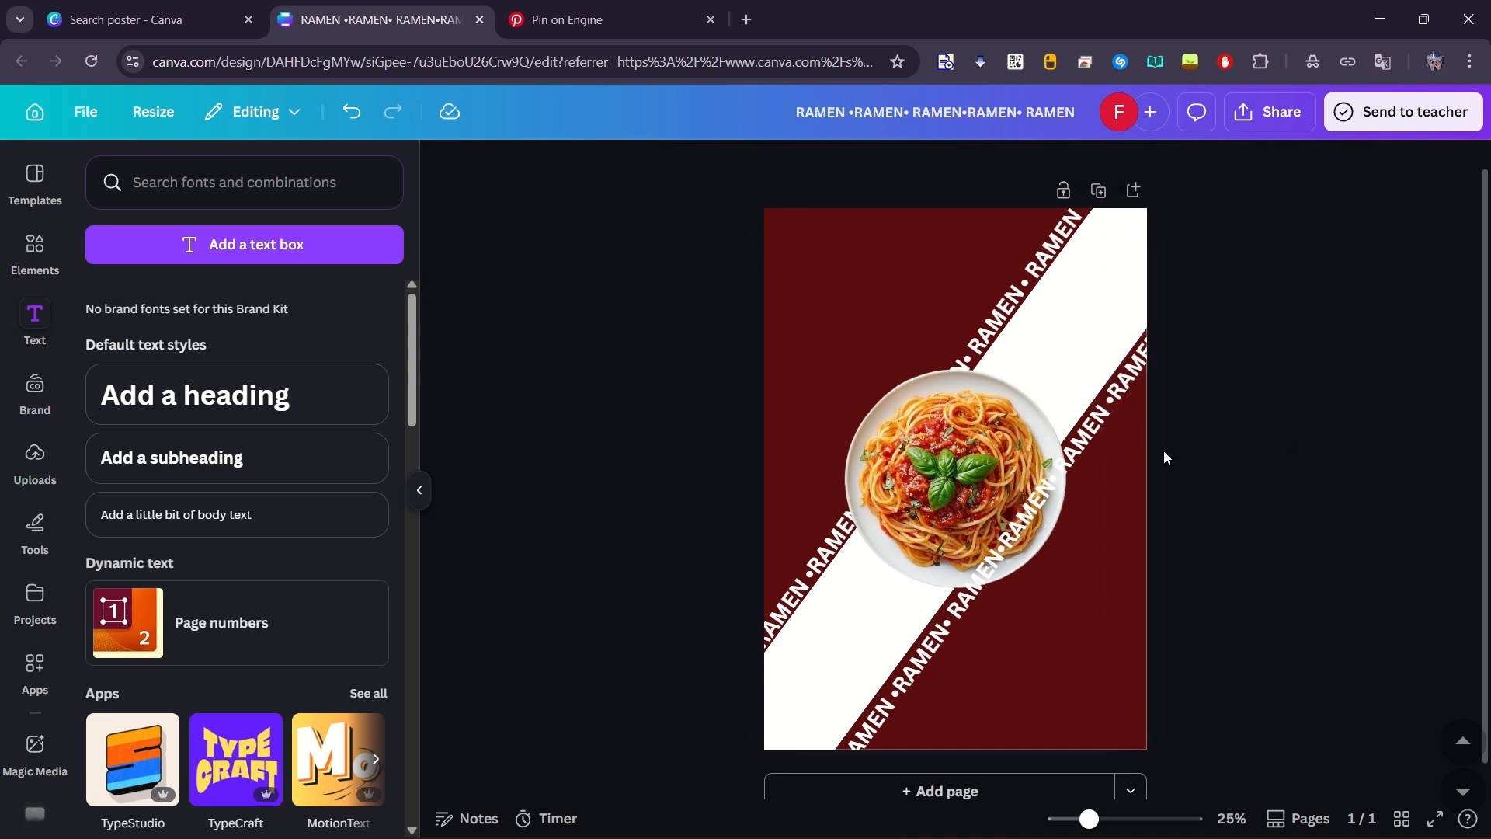
Step: Send the RAMEN text pieces along the band's lower edge to the back, behind the plate
drag(1166, 457, 1110, 394)
right_click(1110, 393)
mouse_move(1165, 591)
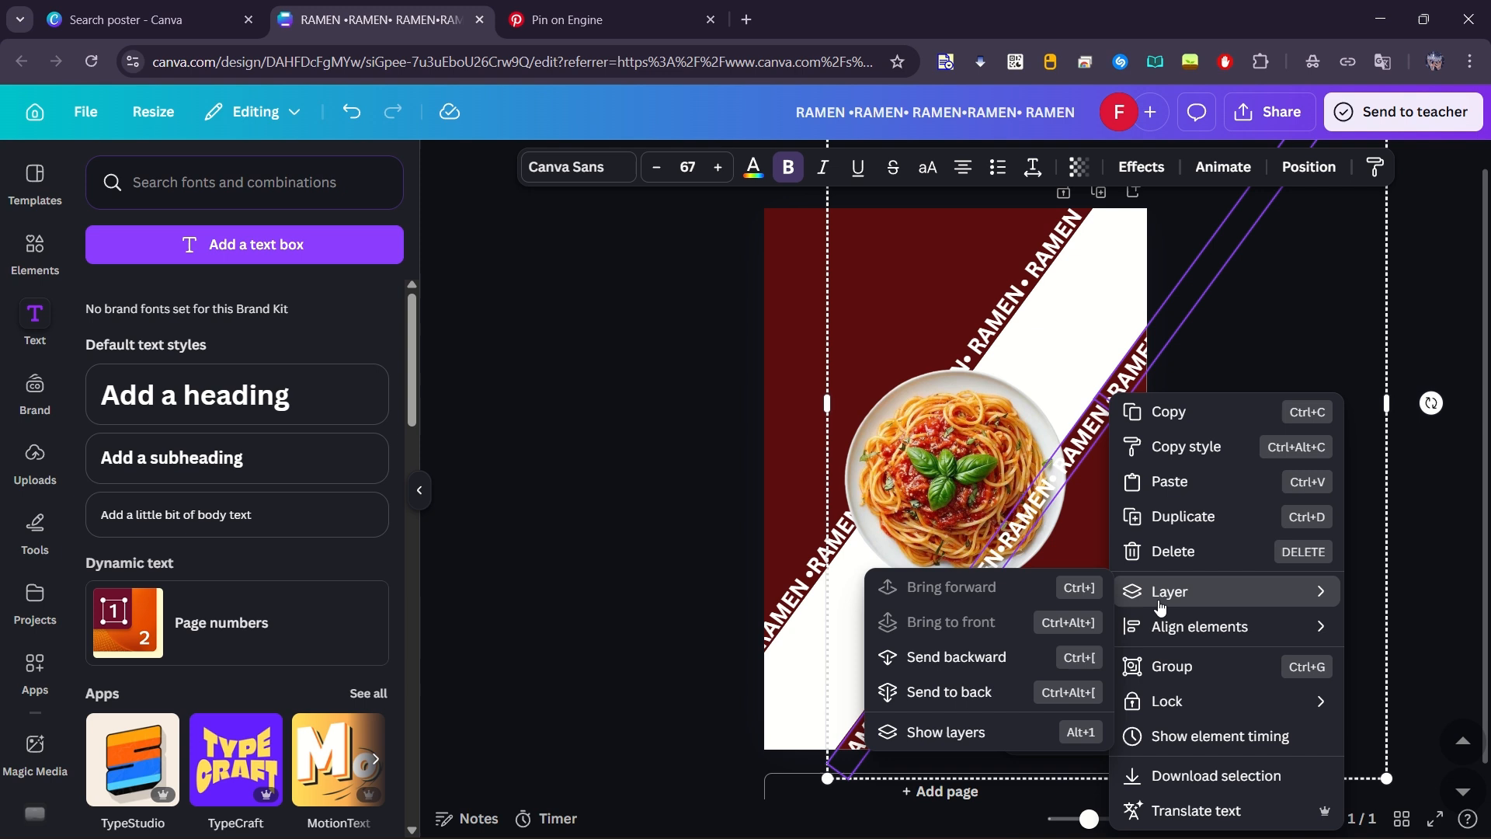
click(1002, 692)
click(664, 441)
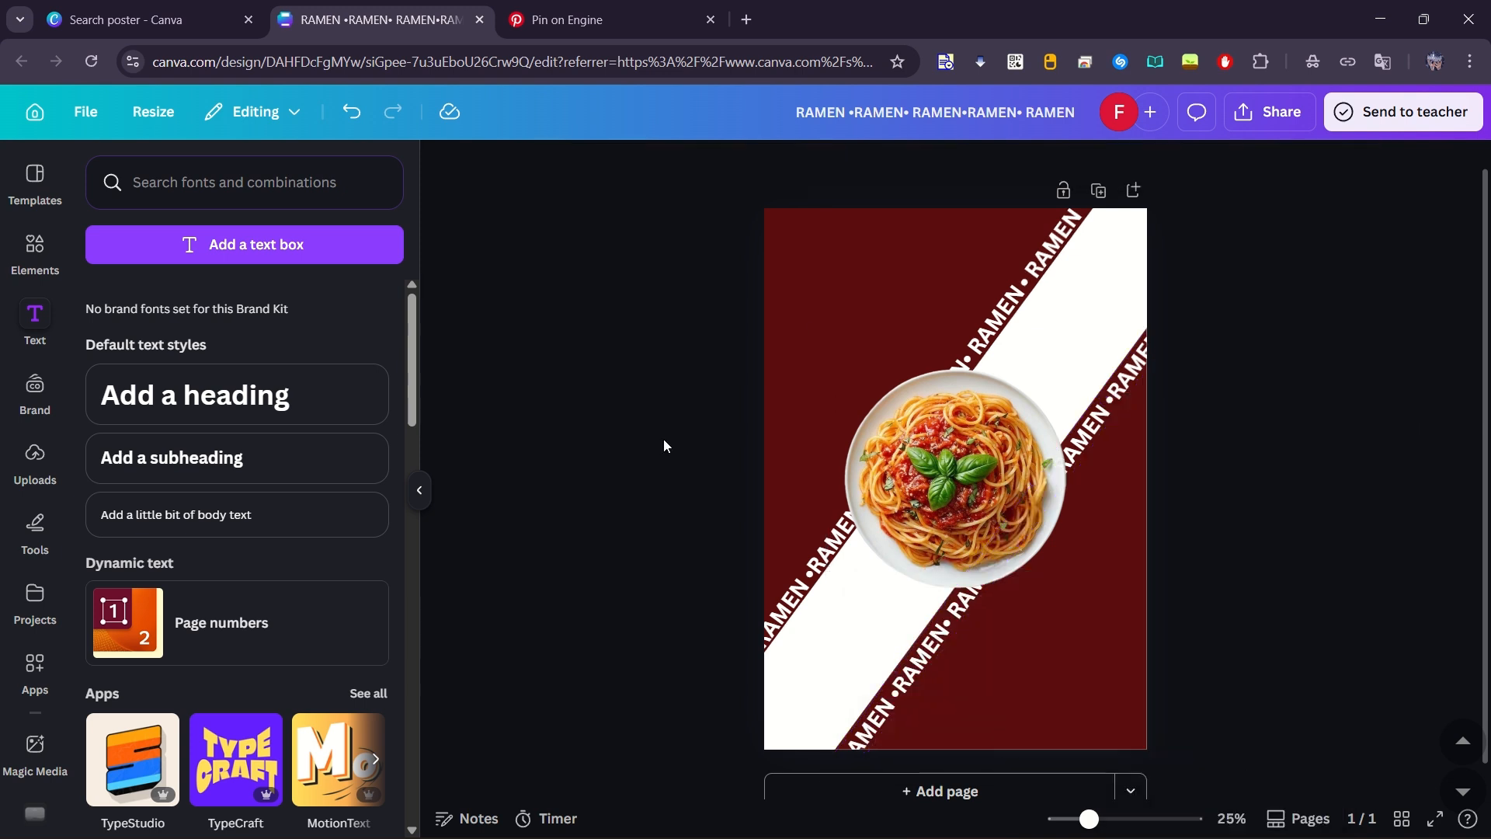
click(1022, 529)
drag(1022, 529, 1022, 528)
click(1258, 544)
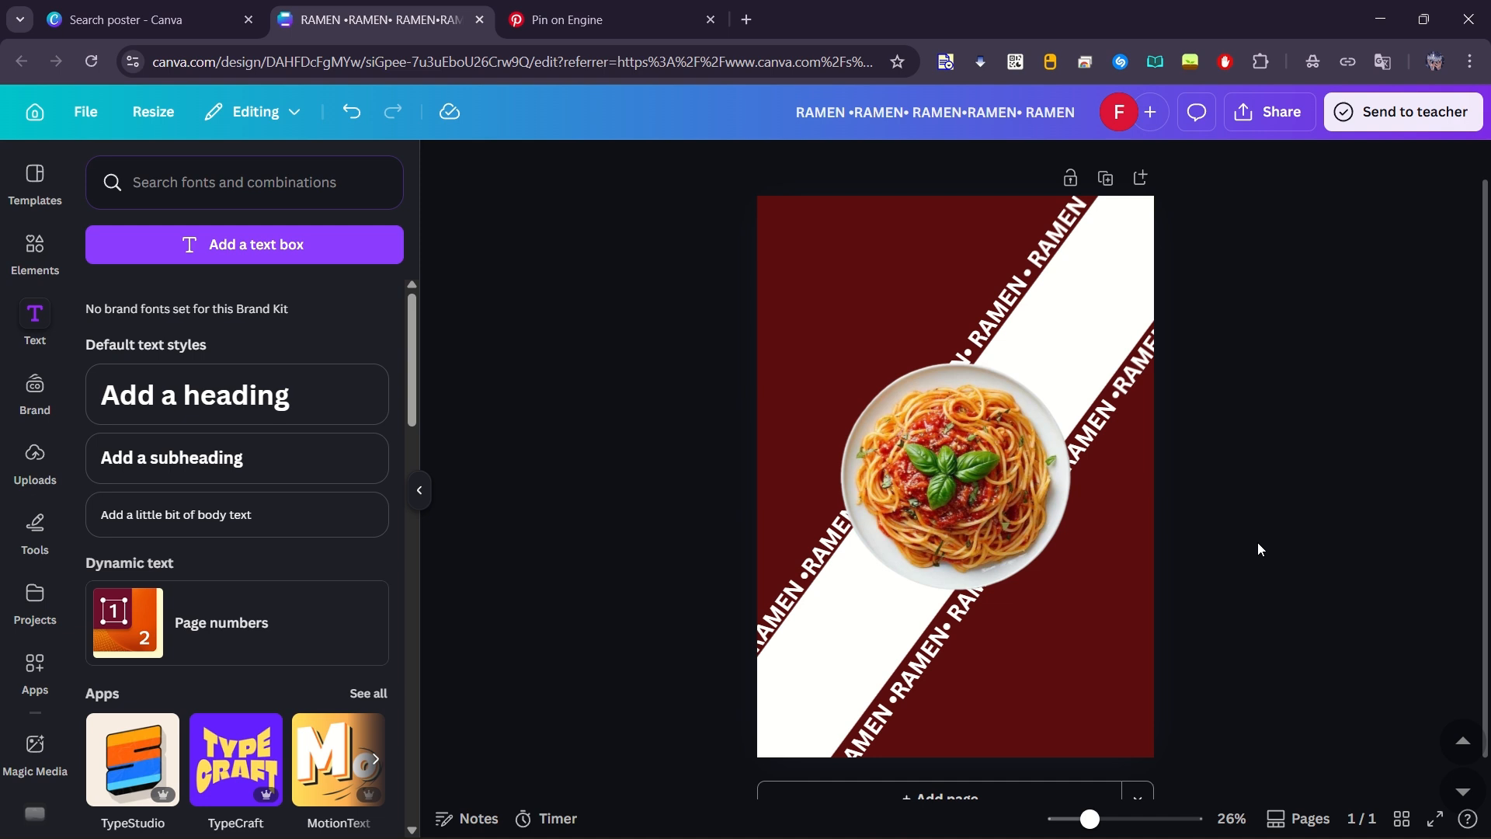
Step: Add a heading reading "SPECIAL OFFER!" and break it onto two lines
click(112, 395)
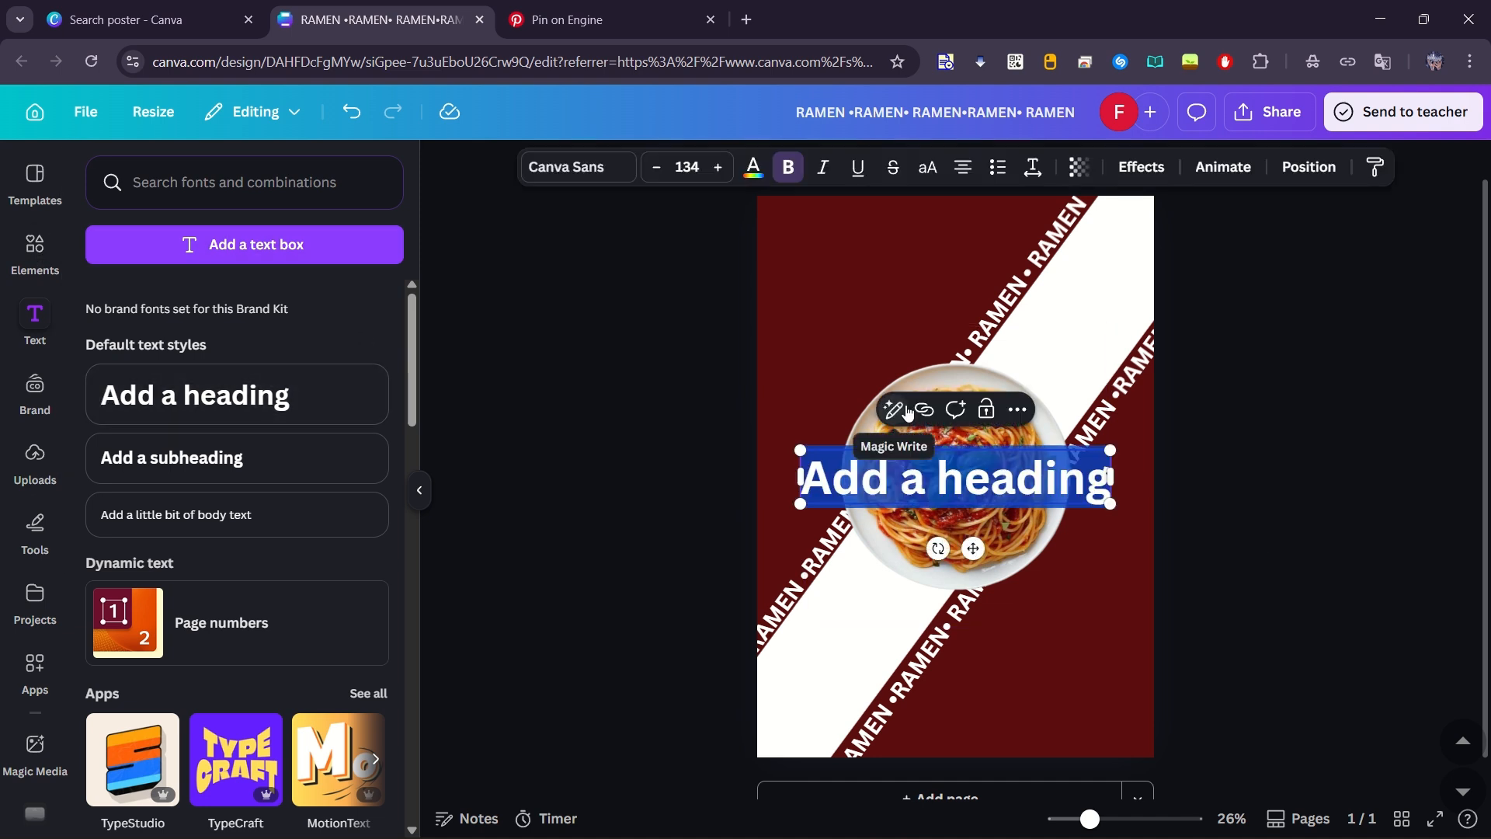
text(SPECIAL OFFER!)
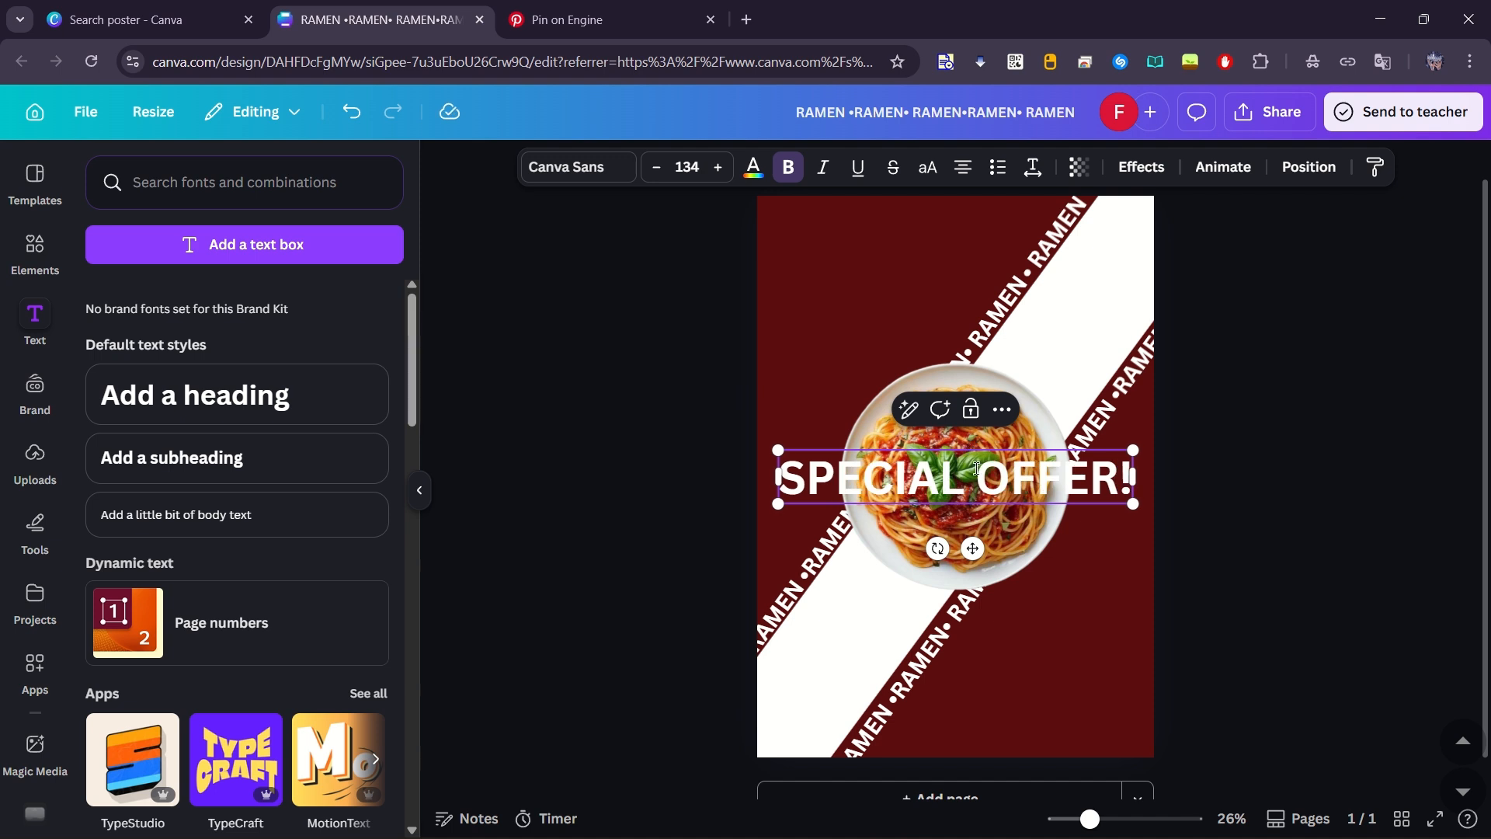
click(976, 475)
key(Return)
key(ctrl+a)
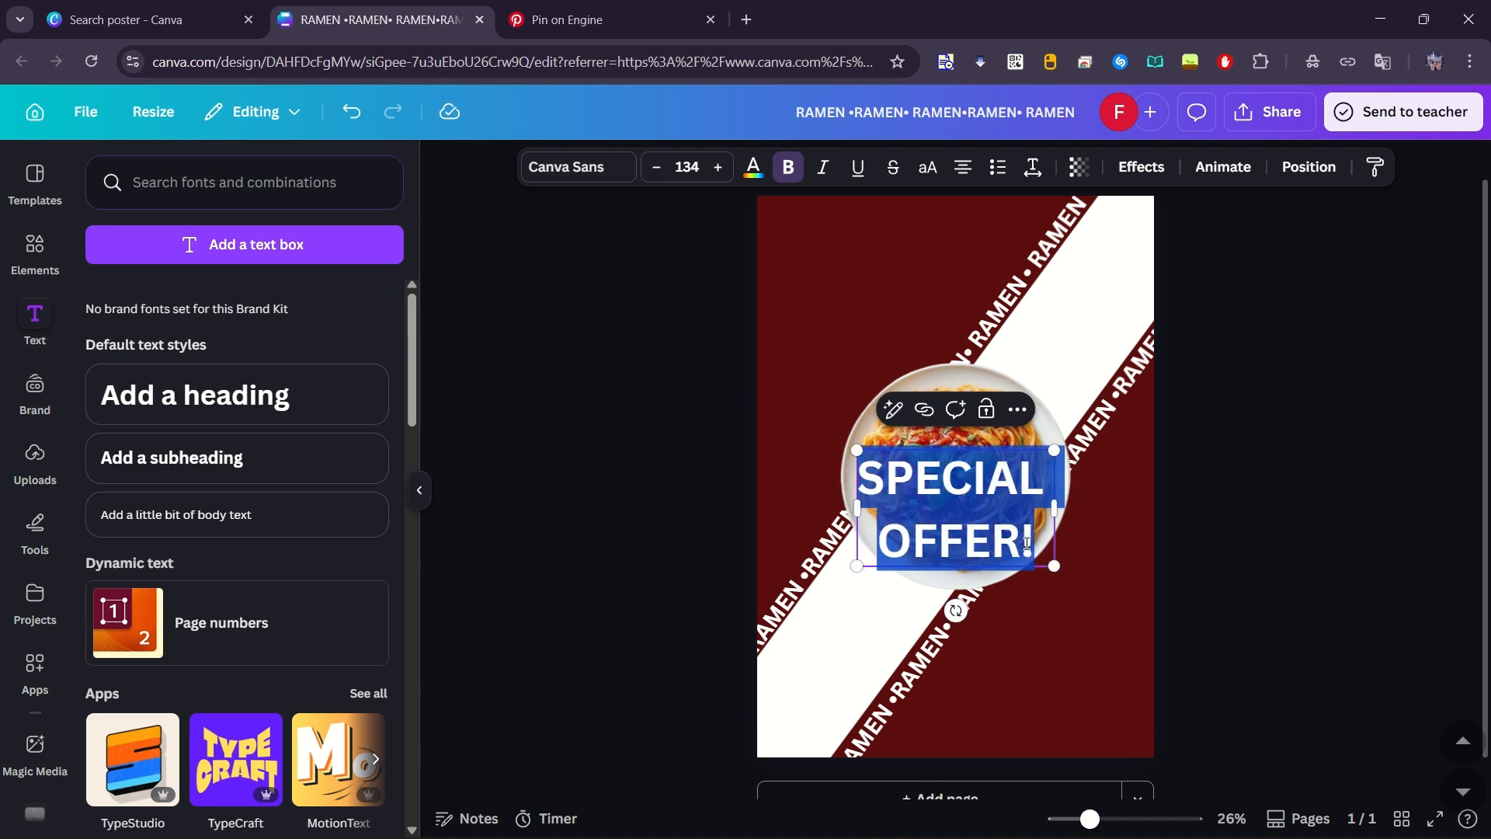
Step: Left-align the SPECIAL OFFER! heading, place it in the poster's upper-left corner and enlarge it to size 140
click(1289, 510)
drag(970, 516, 850, 250)
click(968, 179)
drag(974, 326, 982, 334)
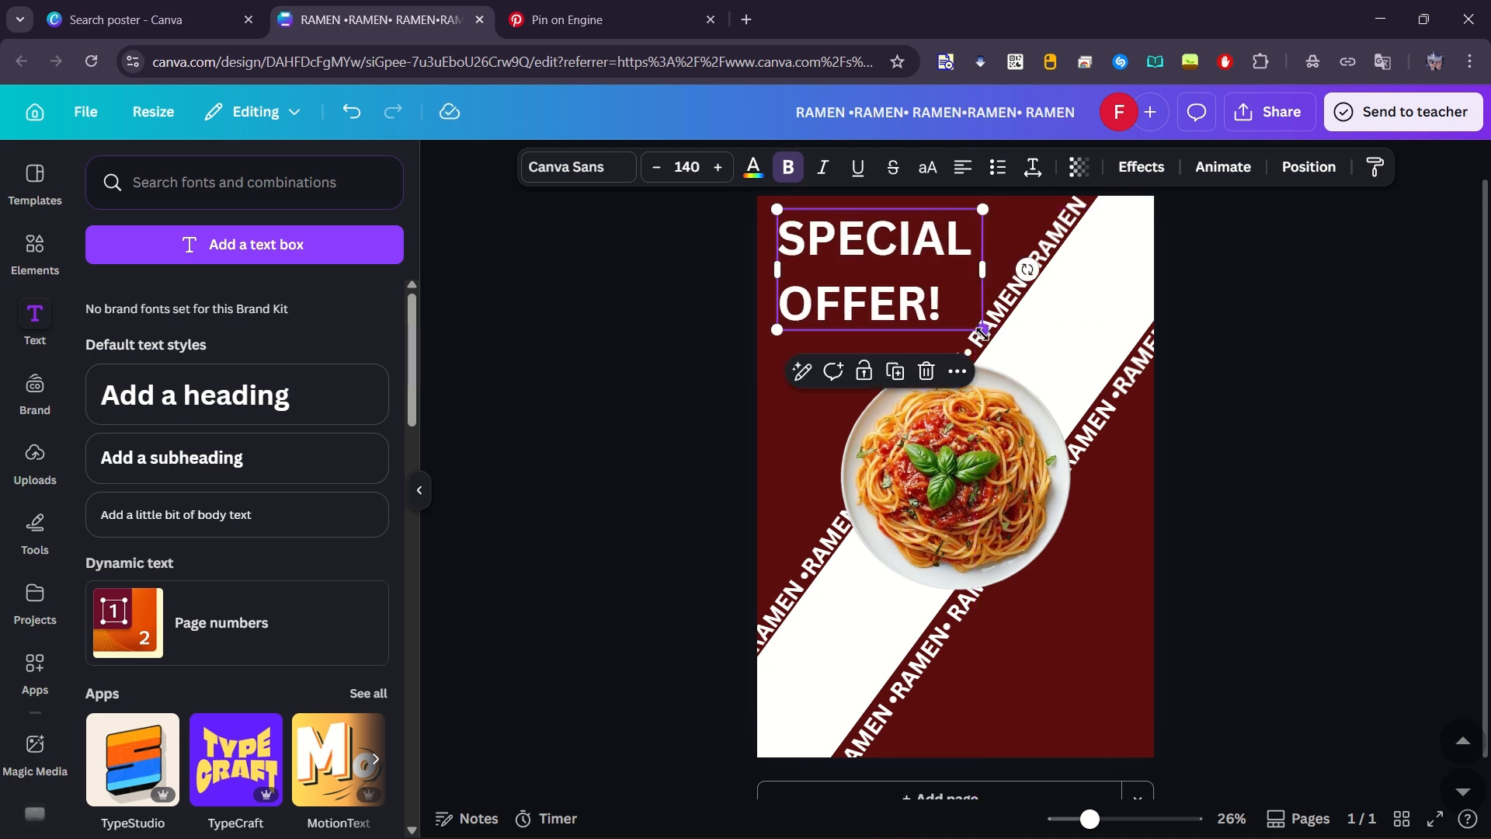
Step: Change the SPECIAL OFFER! heading's font to Anton and enlarge it to size 192
click(579, 166)
click(173, 641)
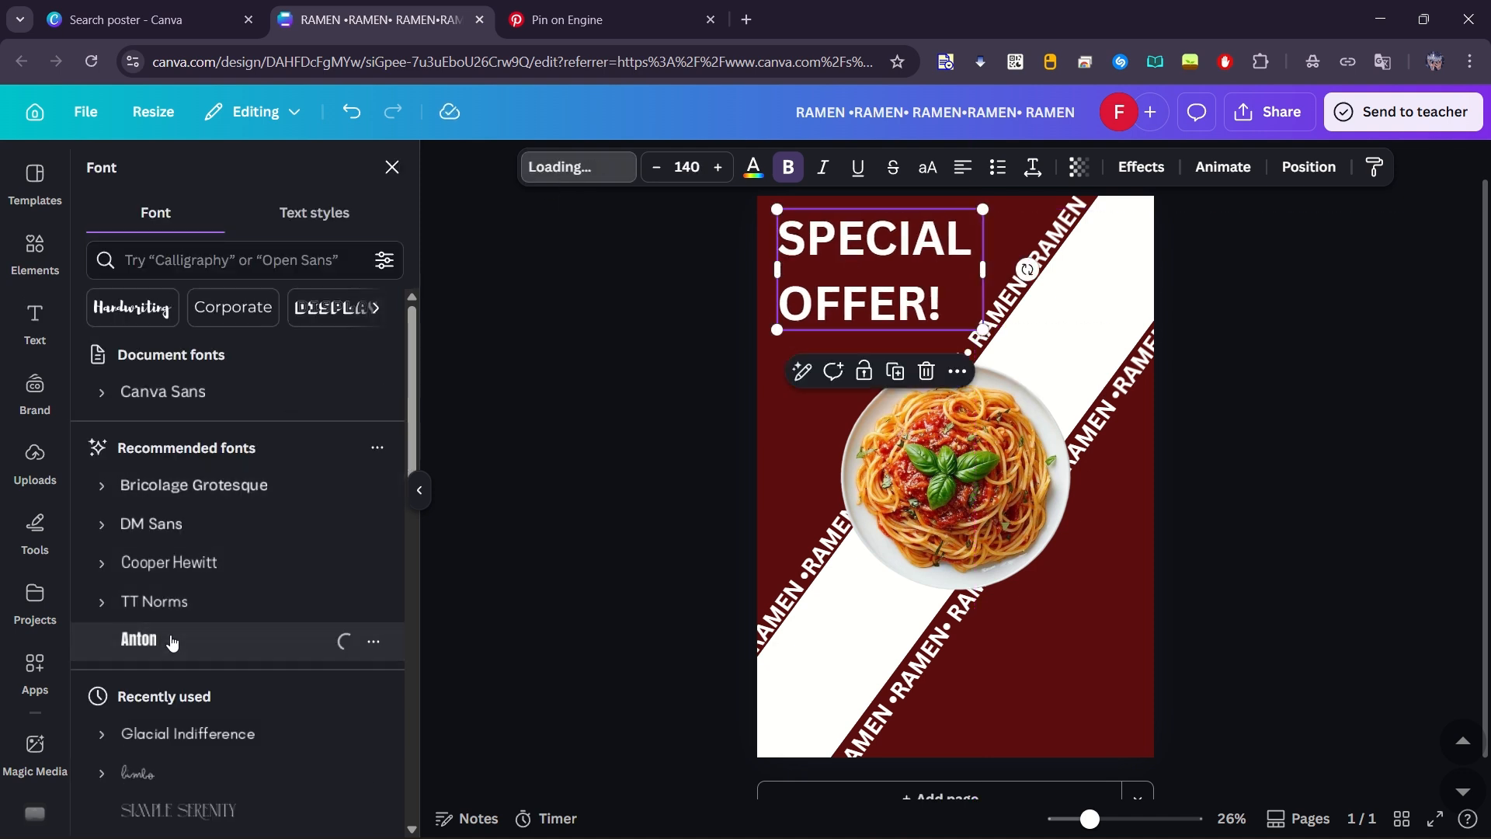
drag(925, 330, 989, 366)
Step: Tighten the line spacing of the SPECIAL OFFER! heading
click(1031, 169)
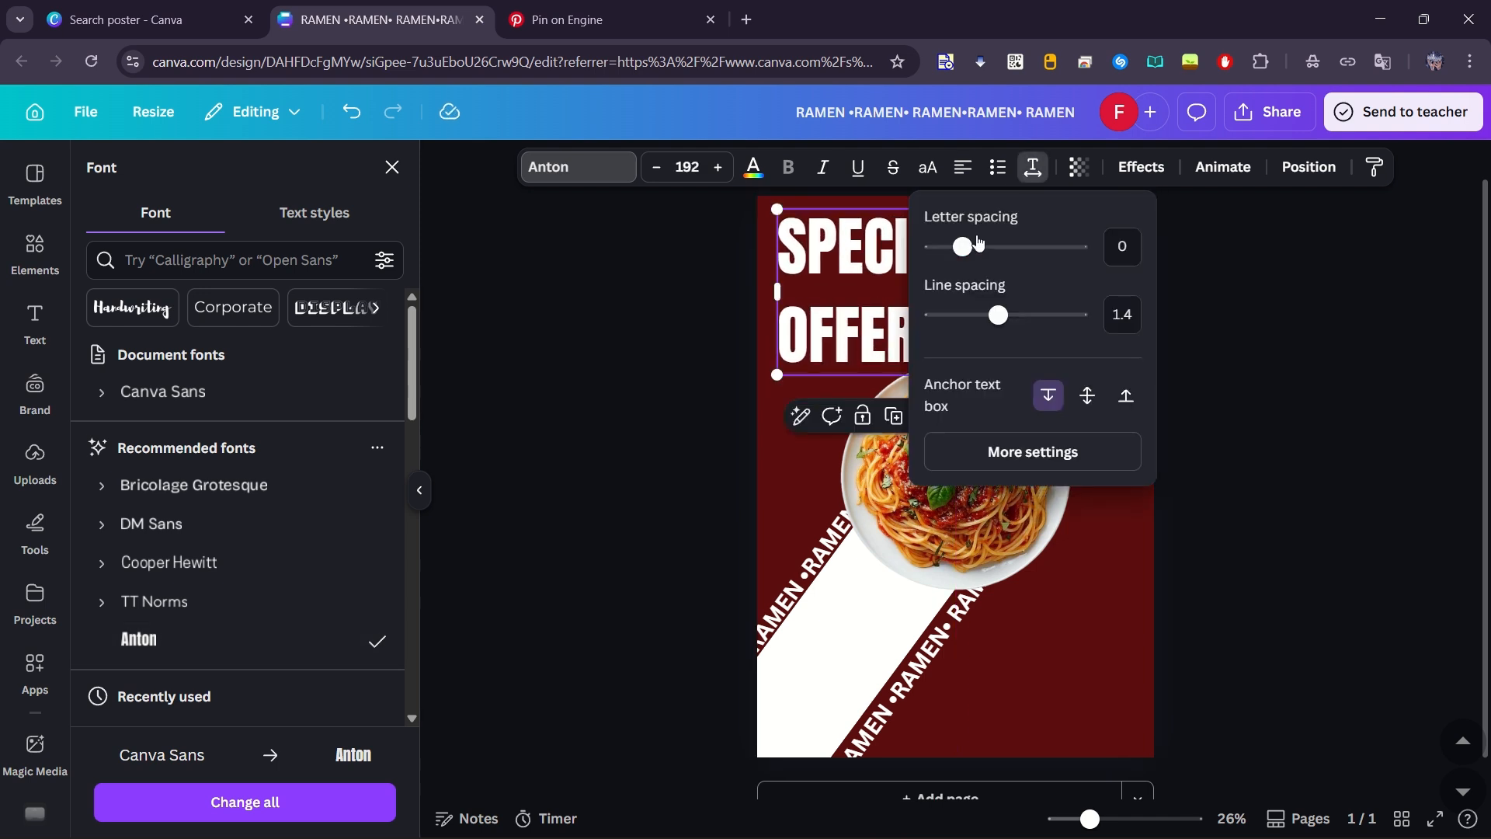
drag(999, 314, 991, 368)
click(1260, 317)
click(1328, 439)
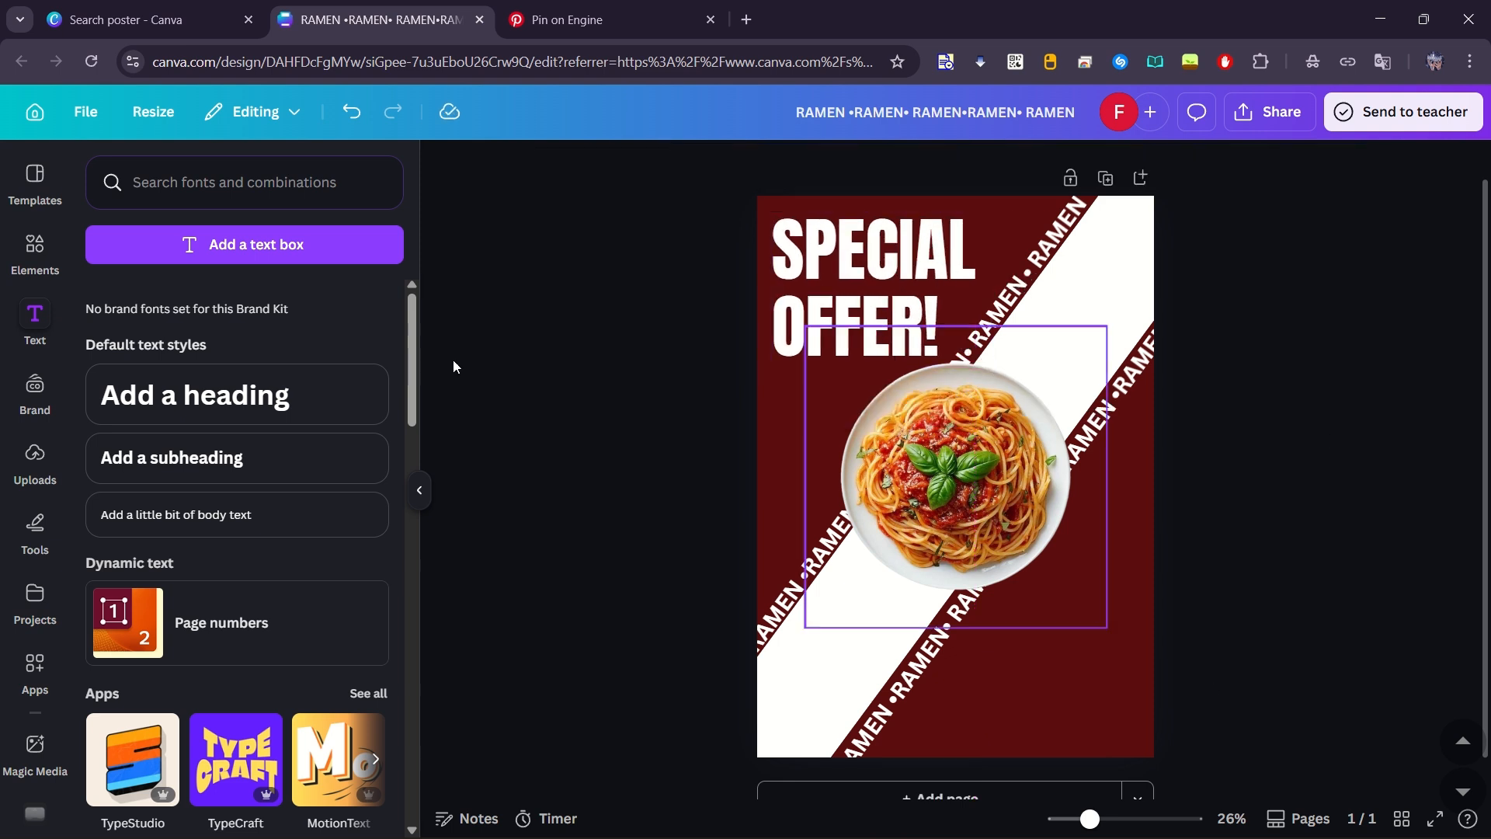
Step: Add a subheading to the poster reading "We're OPEN"
click(220, 470)
text(Wa)
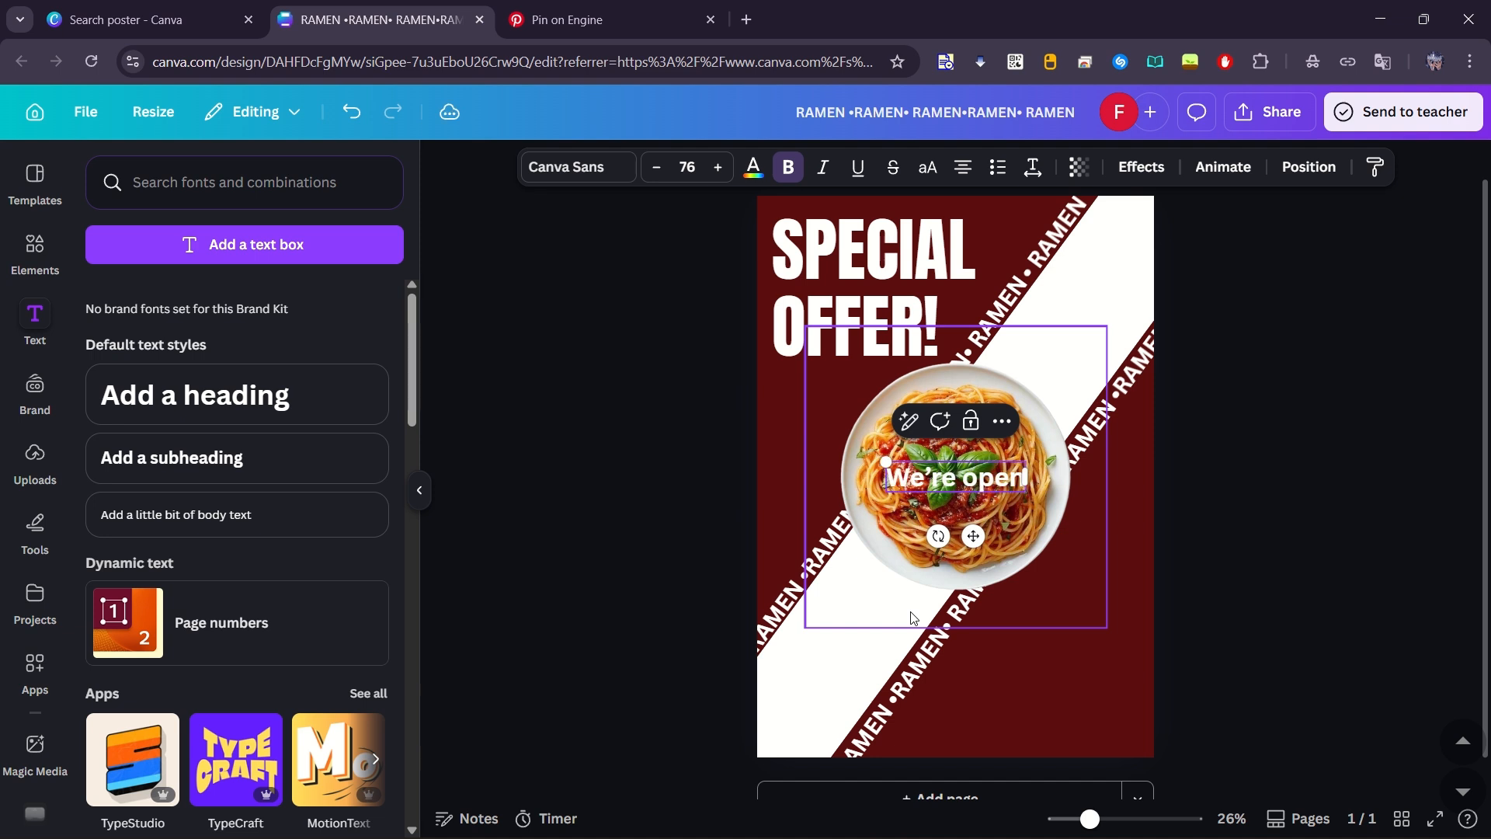
text('re open)
key(BackSpace)
text(OPEN)
key(ctrl+a)
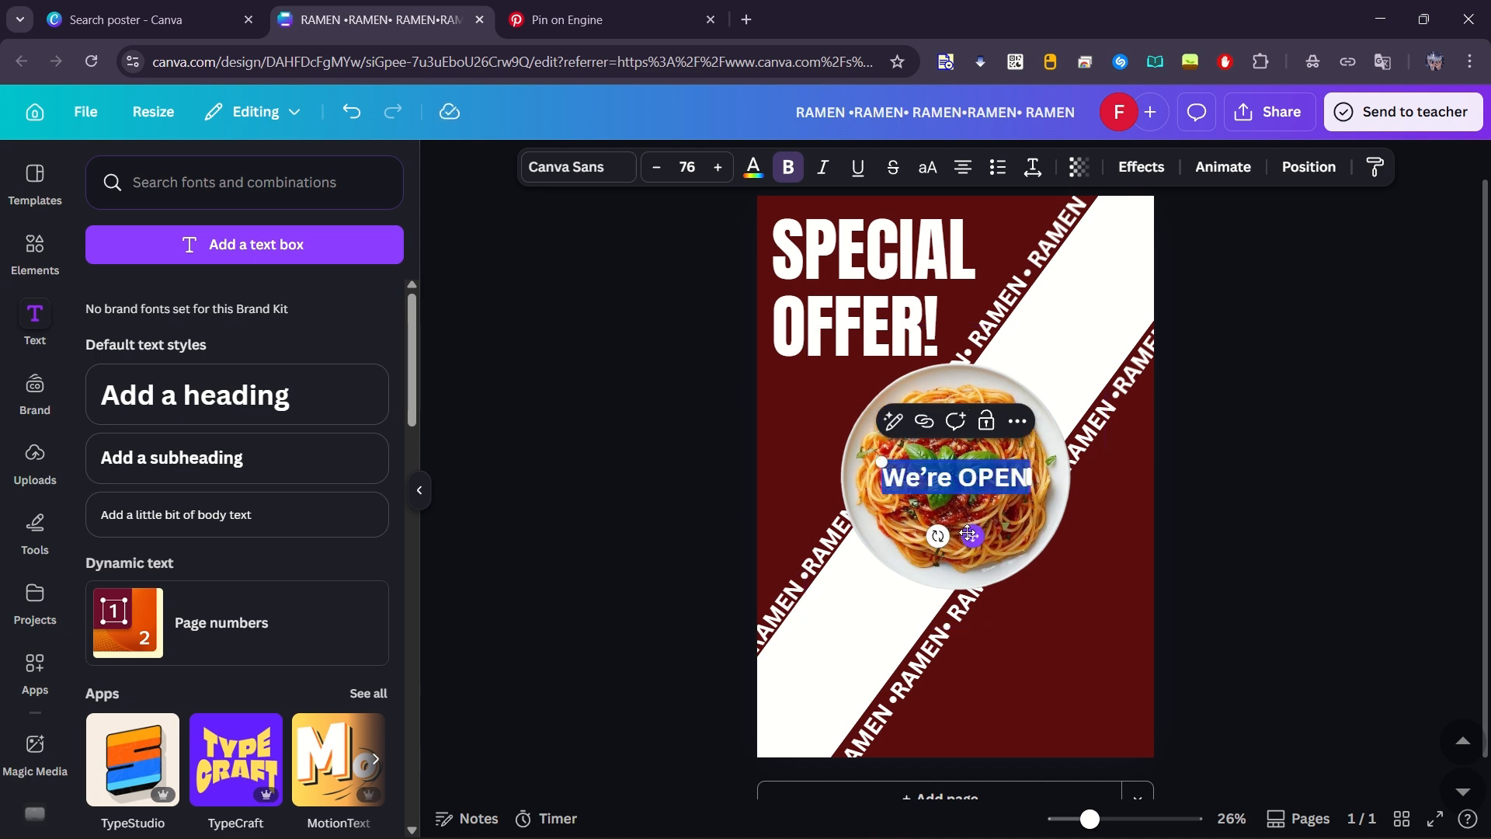
Step: Set the "We're OPEN" text in the Apricots handwriting font and move it to the poster's lower-right area
click(591, 169)
click(161, 300)
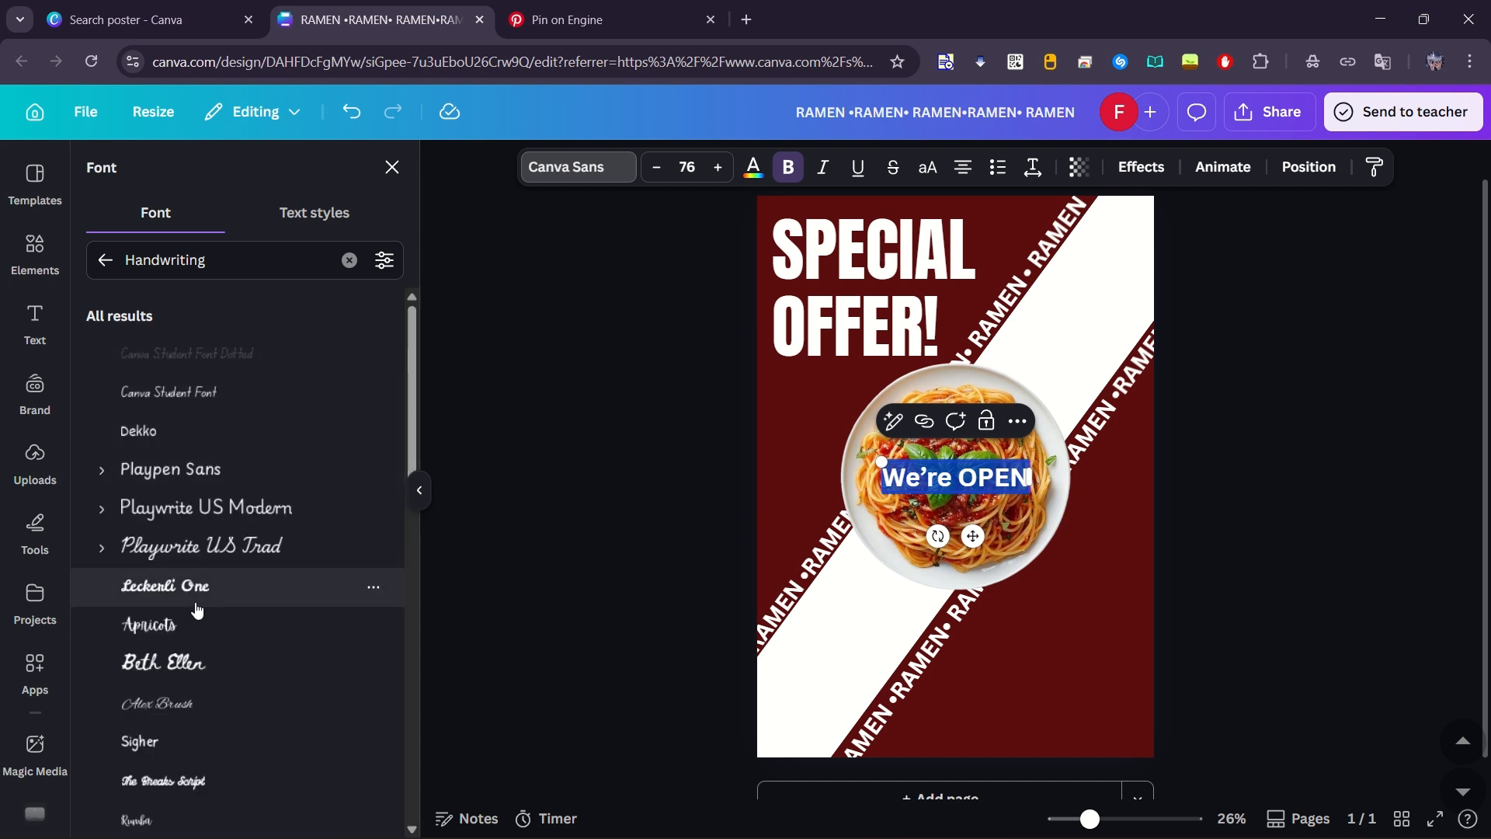
click(155, 625)
drag(972, 536, 1079, 738)
click(1272, 715)
Step: Duplicate the "We're OPEN" text just below itself and change the copy to "08.00 AM - 02.00 PM"
click(1098, 684)
key(ctrl+d)
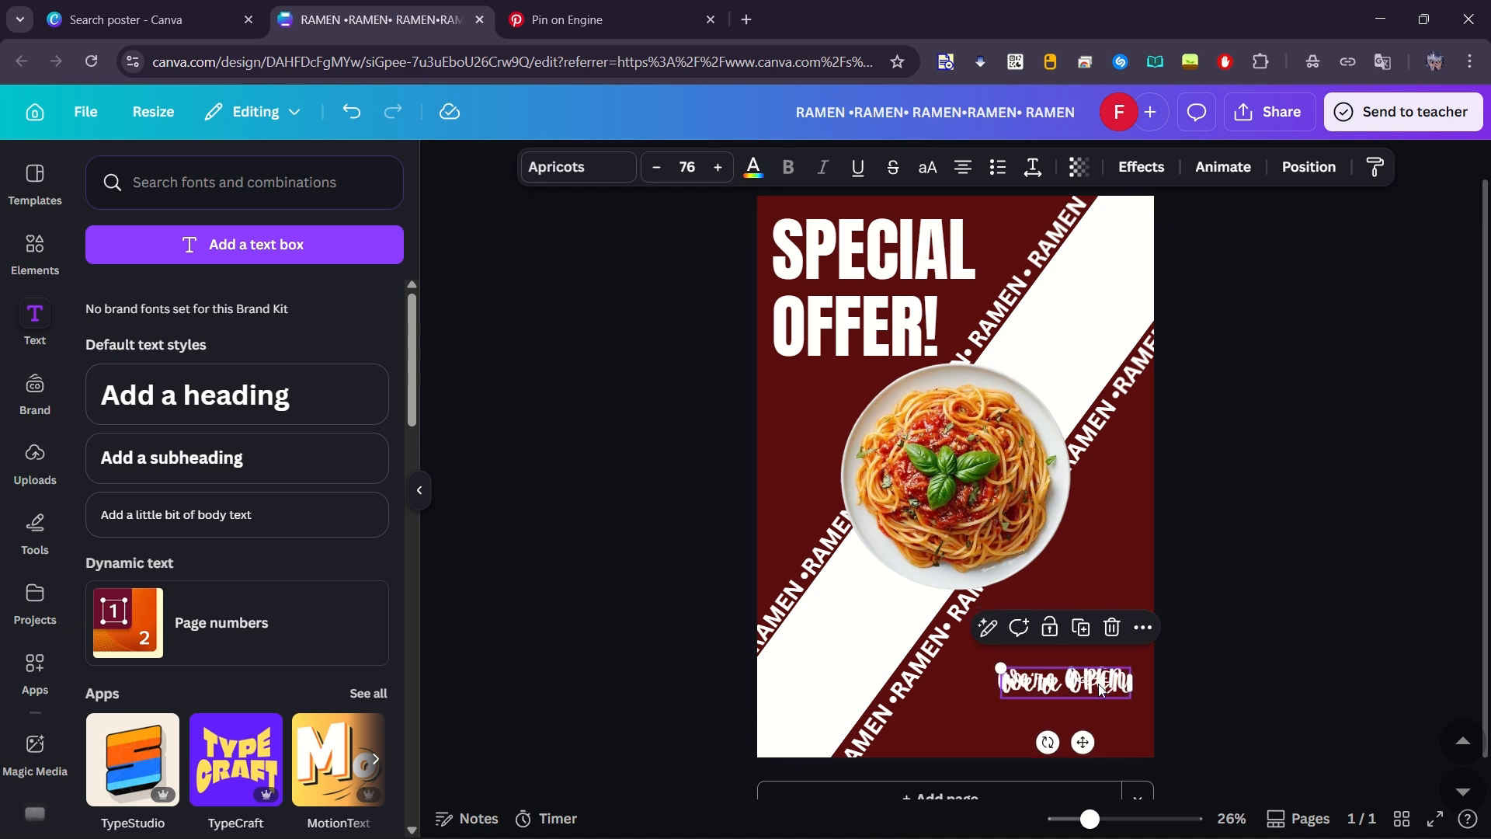
drag(1098, 685, 1075, 716)
double_click(1075, 717)
text(OR)
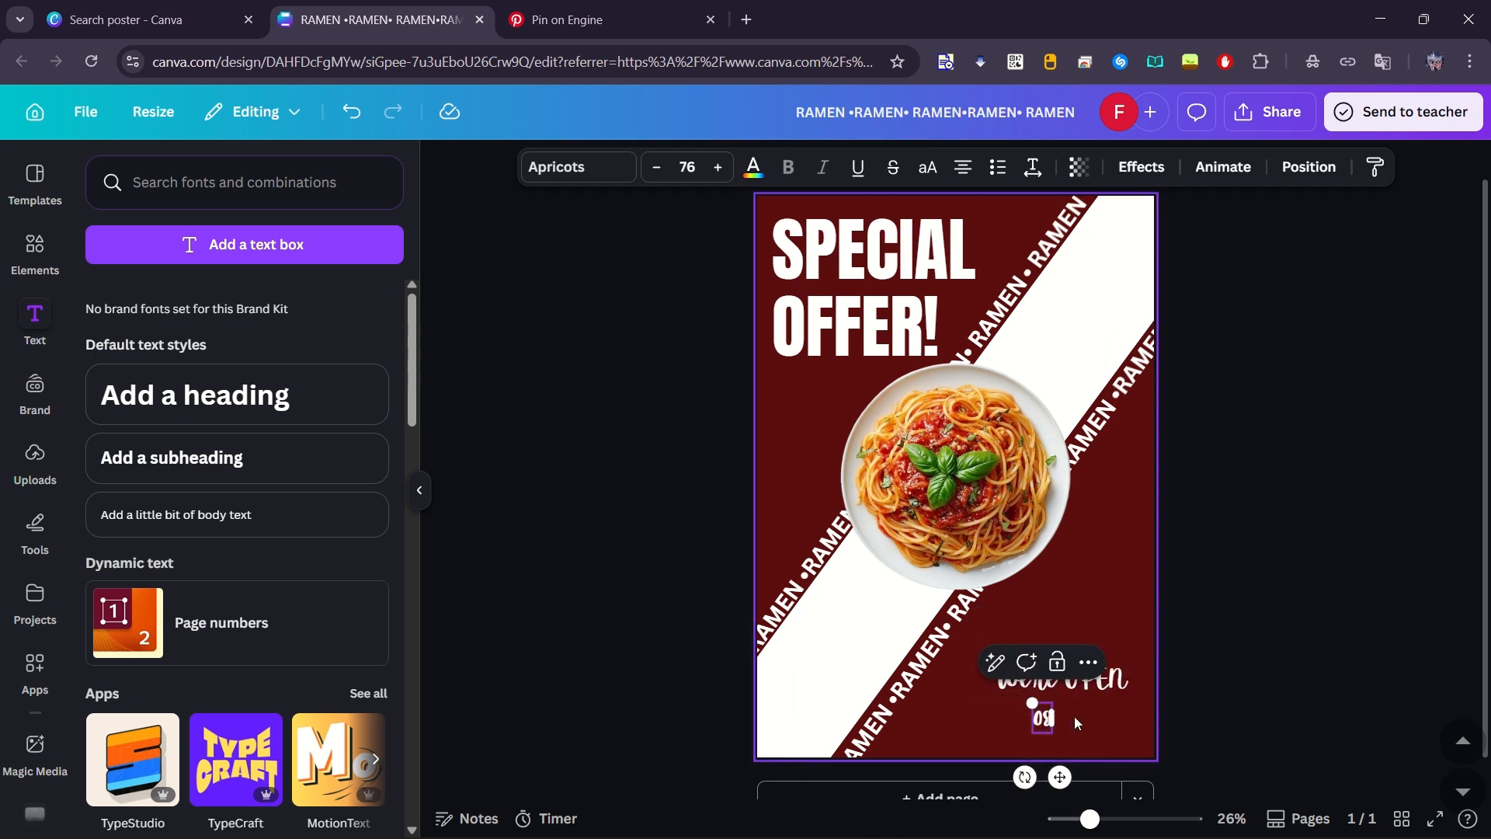
text(.00)
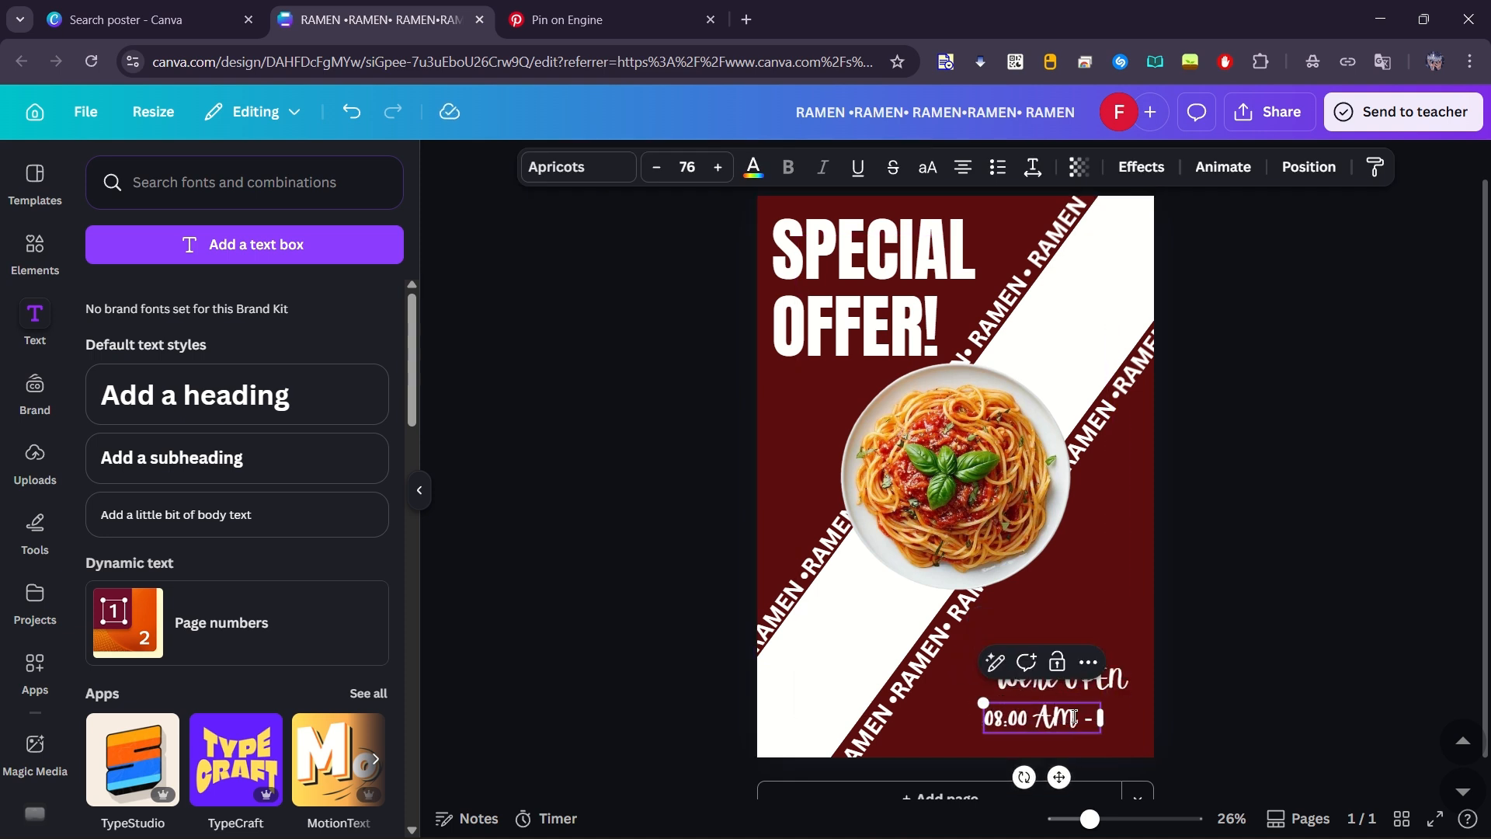
text( Am - 02.00 Pm)
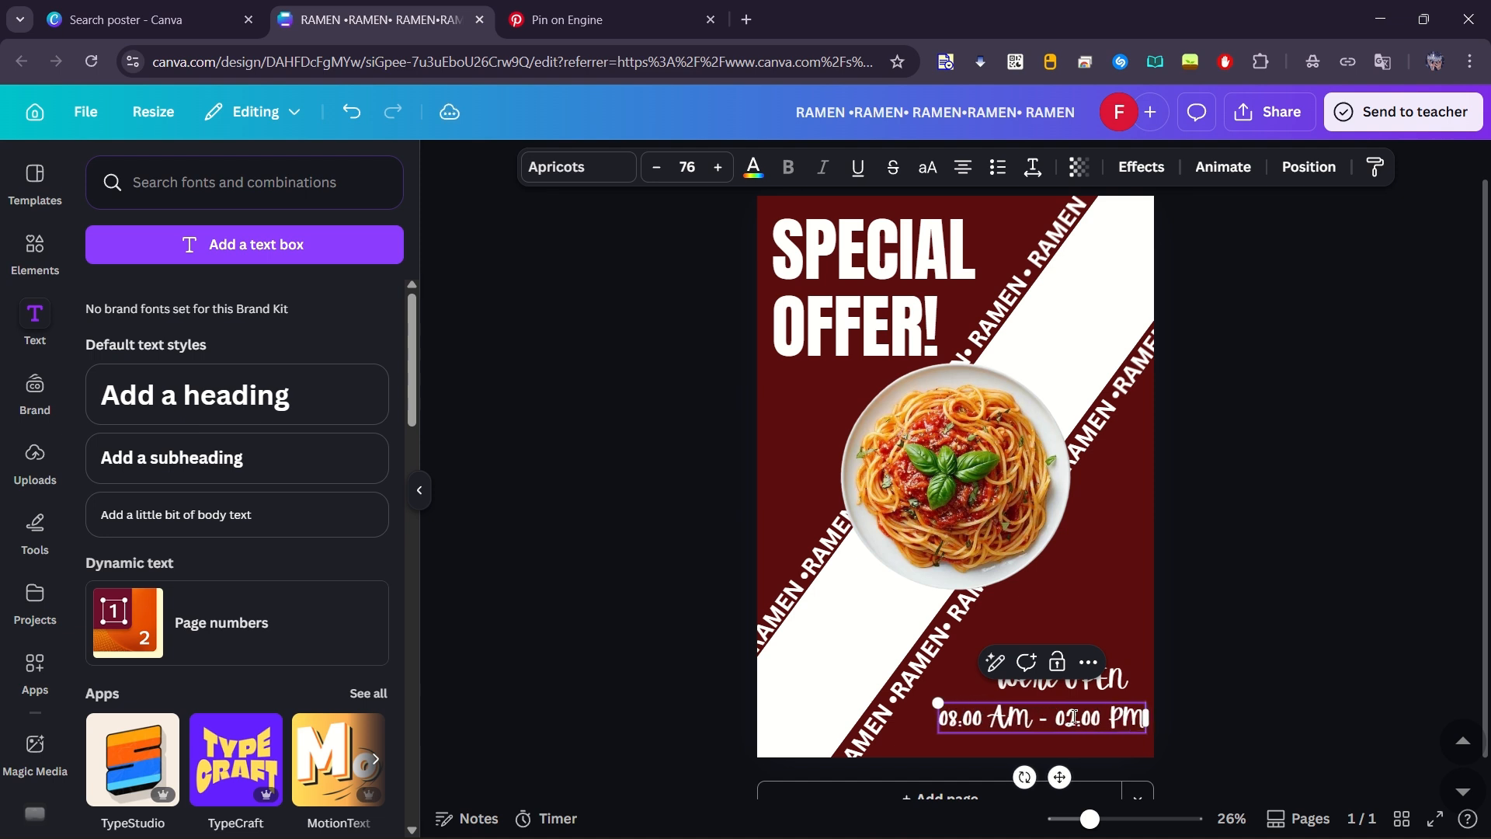
Step: Reposition the "We're OPEN" and opening hours lines together in the poster's lower-right corner
click(1359, 678)
drag(1058, 726, 1076, 674)
drag(1076, 674, 1085, 697)
click(1273, 654)
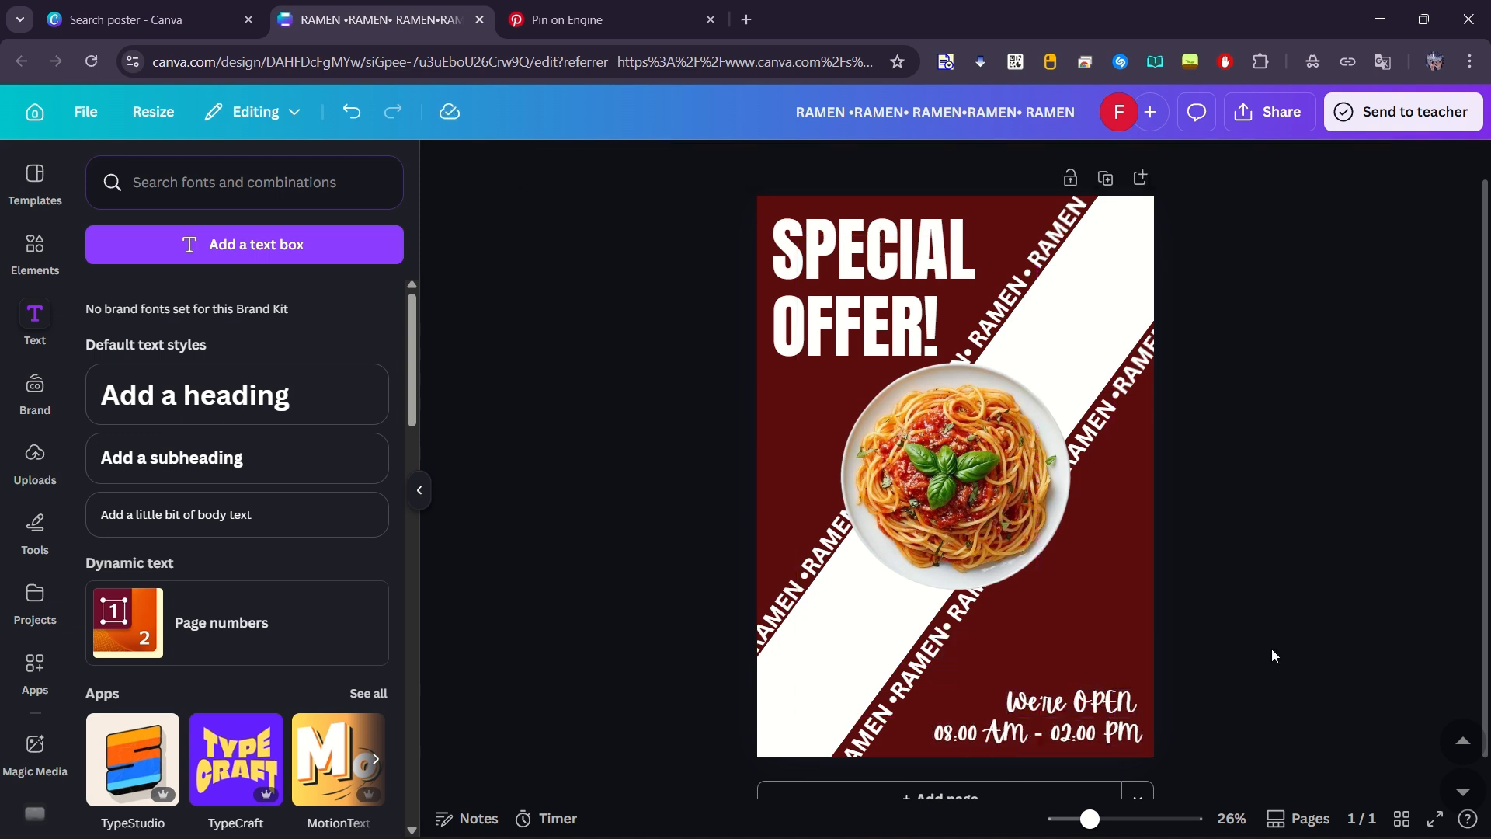
Step: Try enlarging the plate image and undo the resize
click(1002, 499)
drag(1107, 630, 1141, 682)
key(ctrl+z)
click(1228, 607)
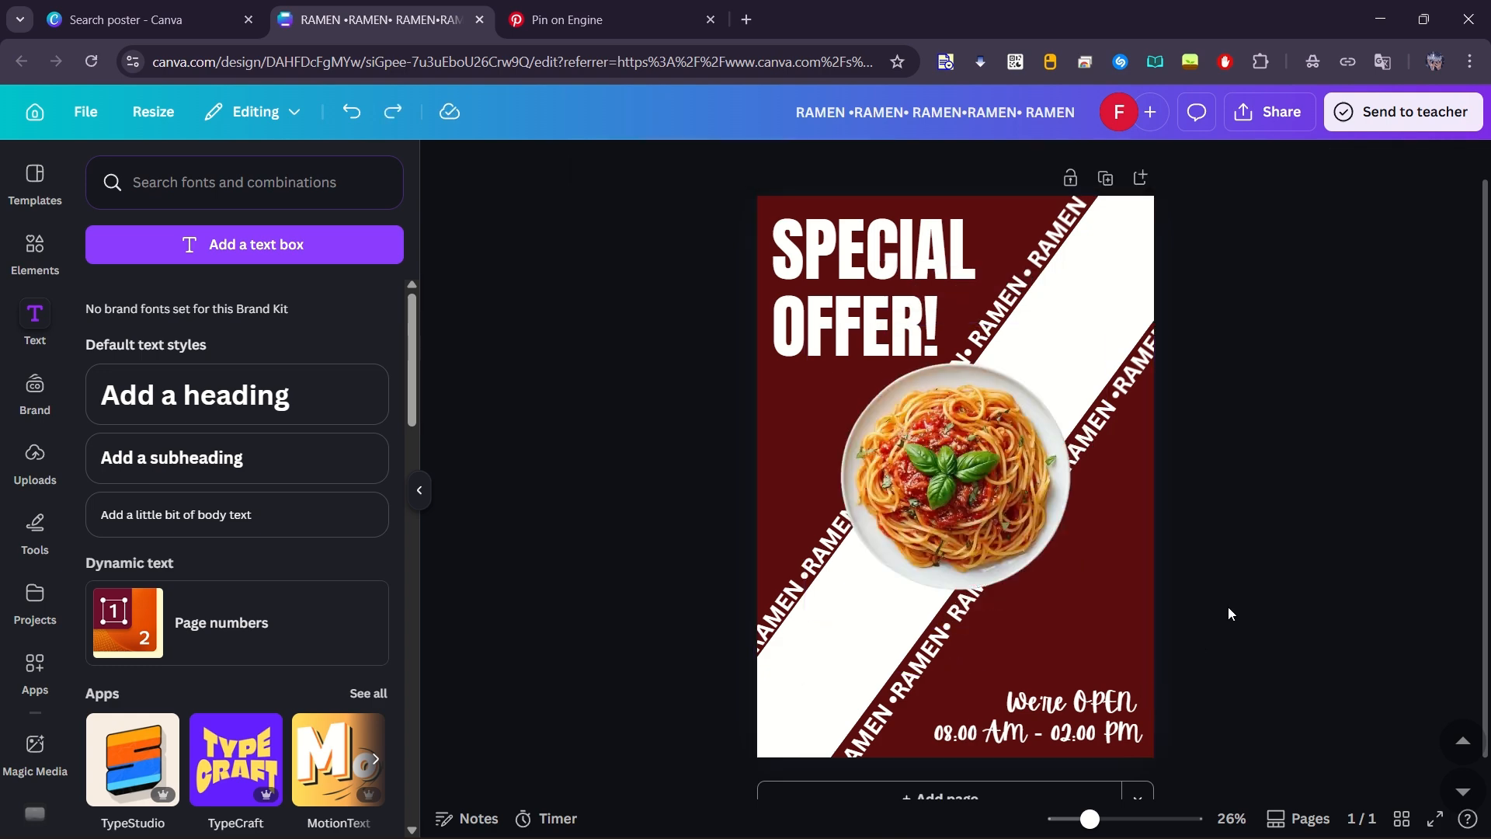